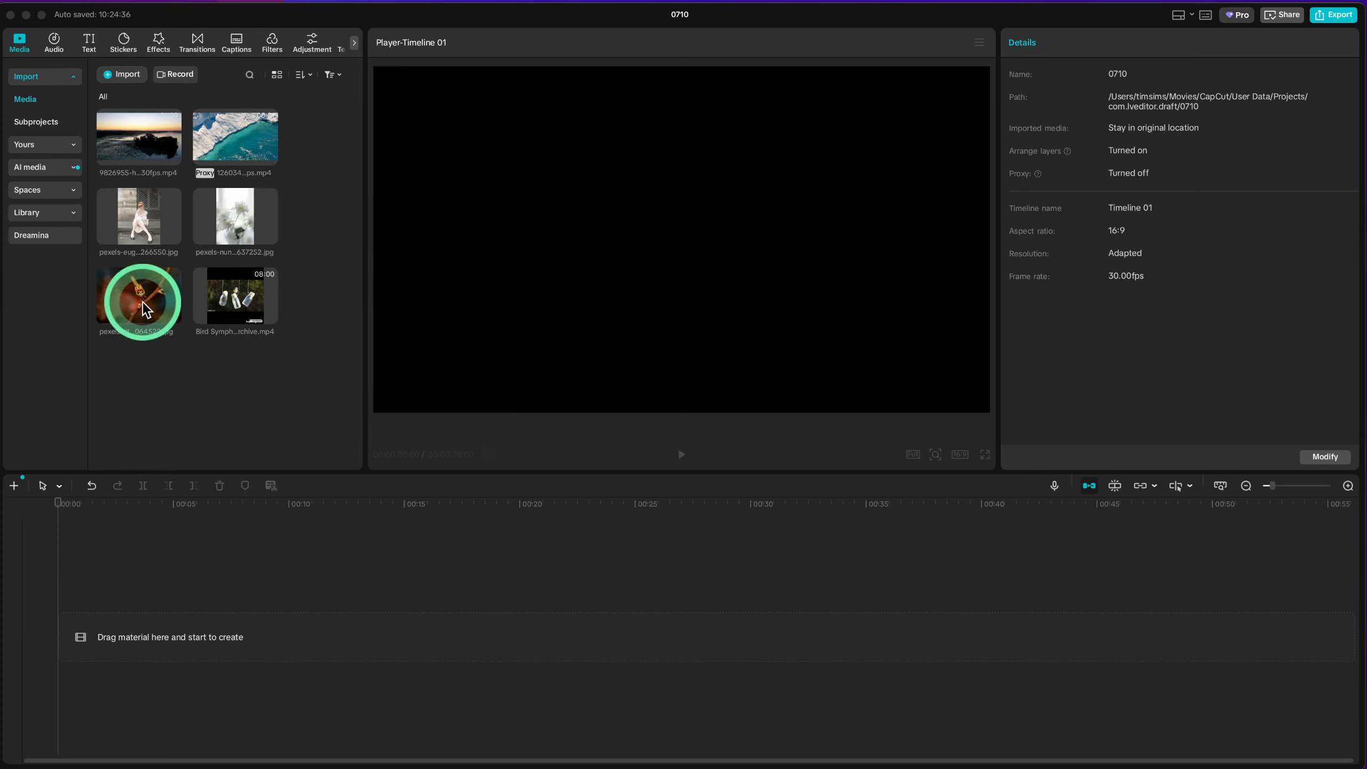
Step: Place the seated woman, white flower and dragonfly photos on the timeline, staggered on three separate tracks
{"action": "left_click", "coordinate": [135, 226]}
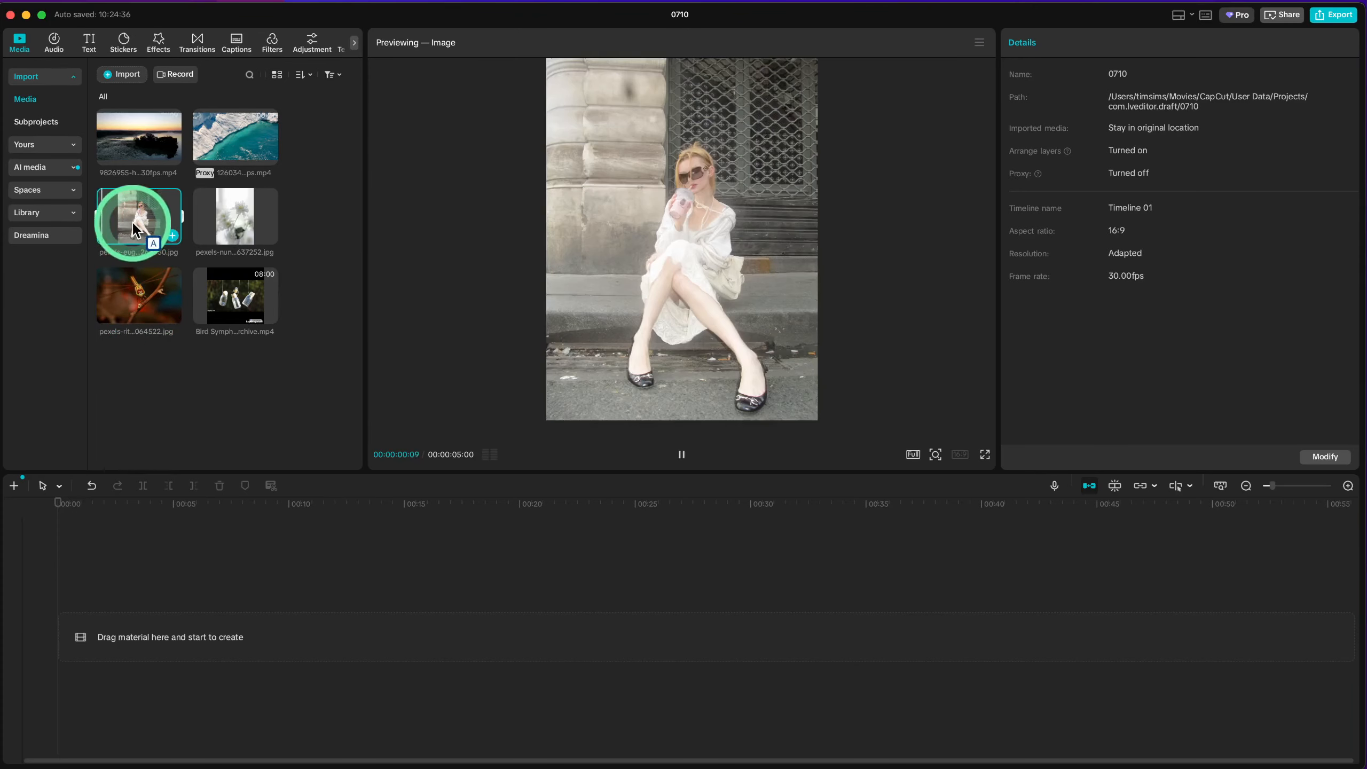
{"action": "left_click_drag", "start_coordinate": [134, 226], "coordinate": [201, 604]}
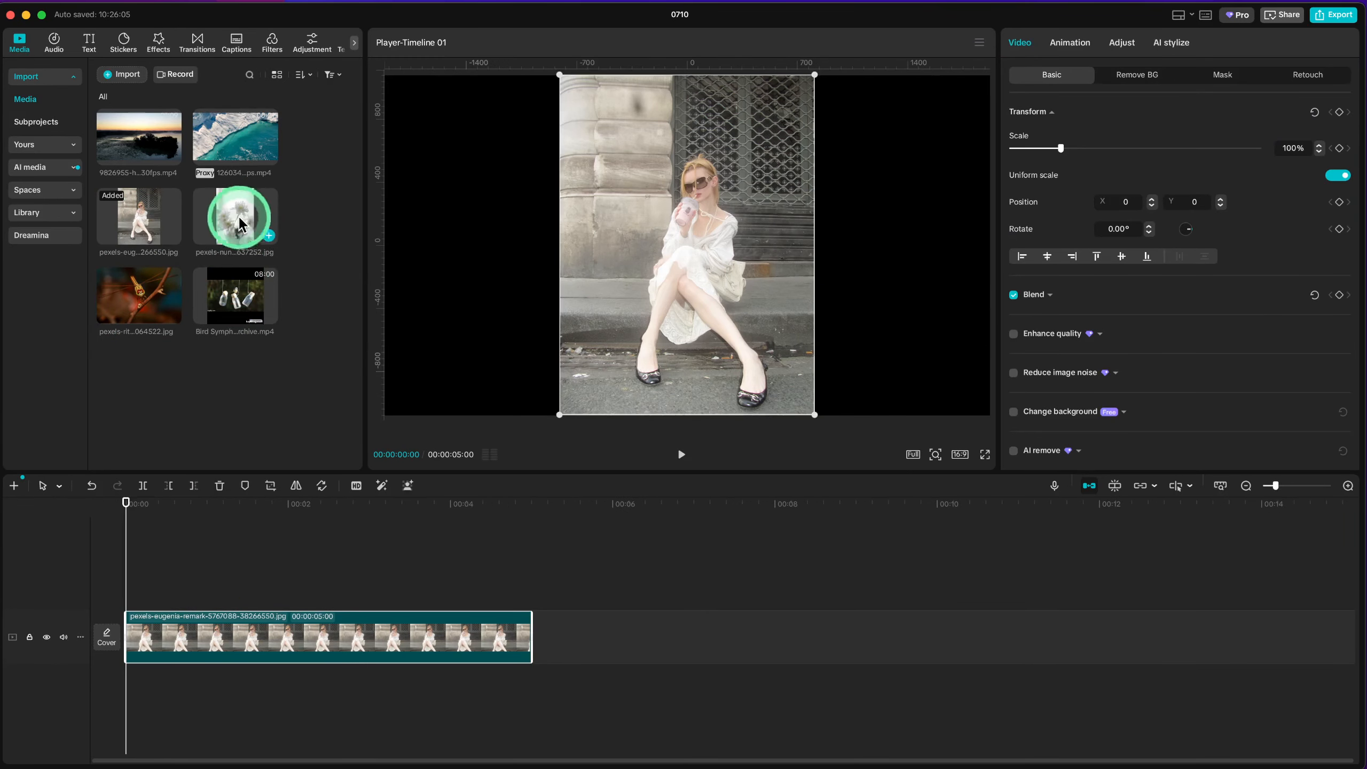
{"action": "left_click_drag", "start_coordinate": [240, 224], "coordinate": [638, 614]}
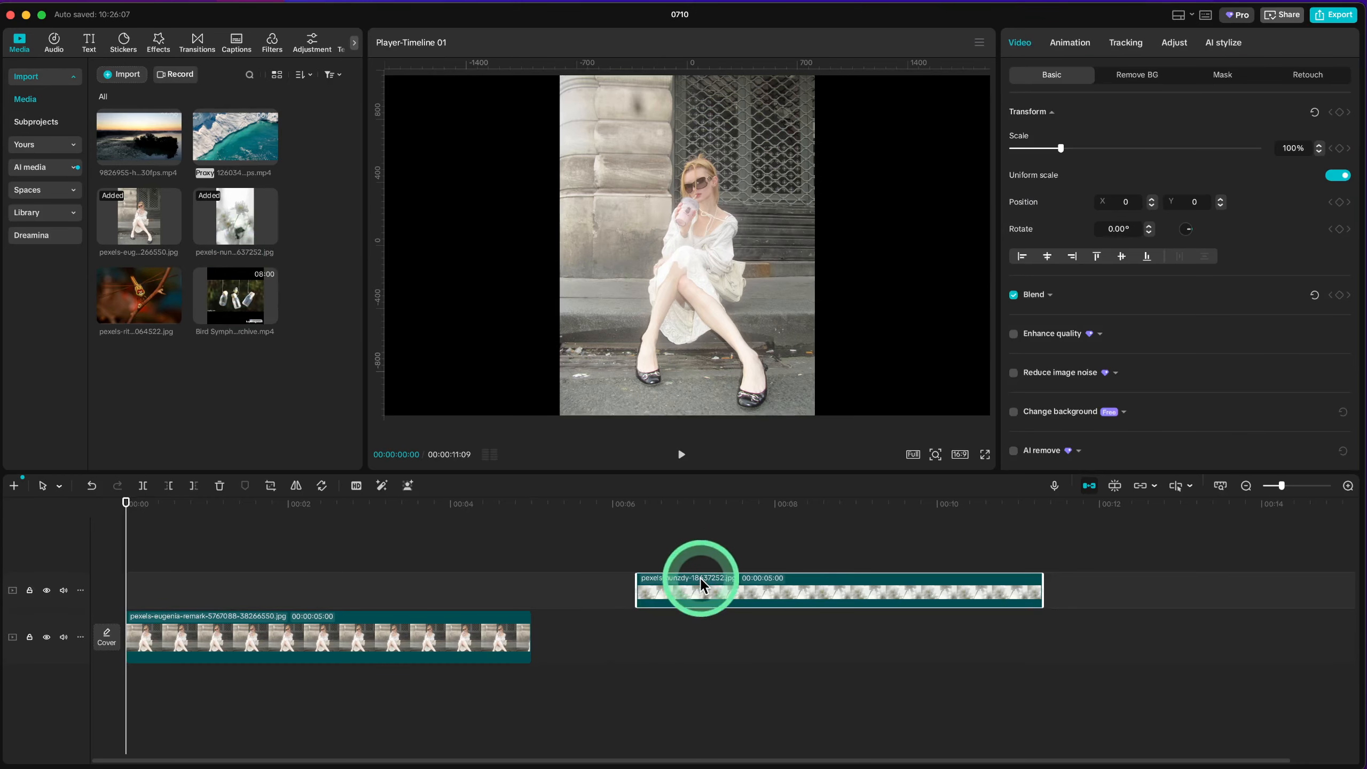
{"action": "left_click_drag", "start_coordinate": [698, 575], "coordinate": [469, 583]}
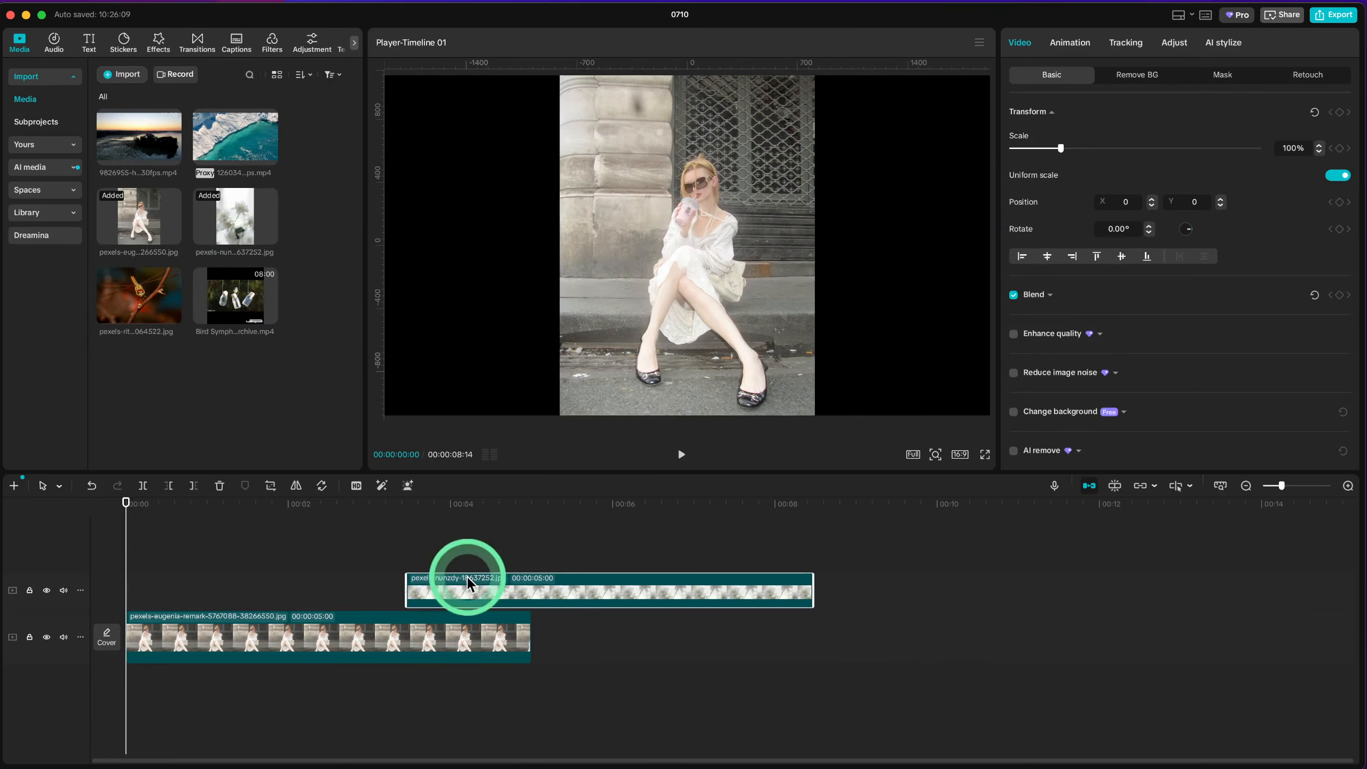
{"action": "left_click_drag", "start_coordinate": [129, 305], "coordinate": [259, 702]}
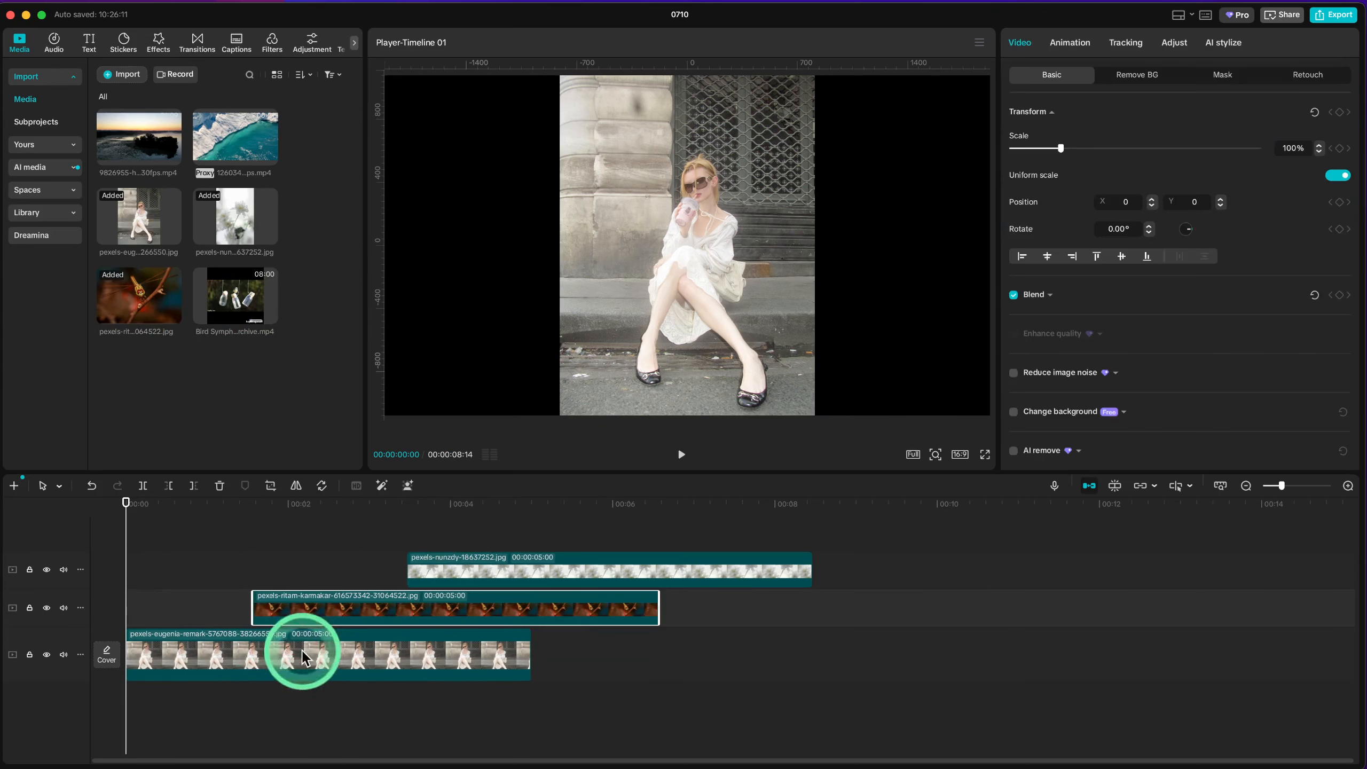
Step: Reorder the tracks so the dragonfly photo is the bottom background layer beneath the woman photo, and scale it to about 105%
{"action": "left_click_drag", "start_coordinate": [304, 656], "coordinate": [336, 543]}
{"action": "left_click_drag", "start_coordinate": [397, 642], "coordinate": [336, 680]}
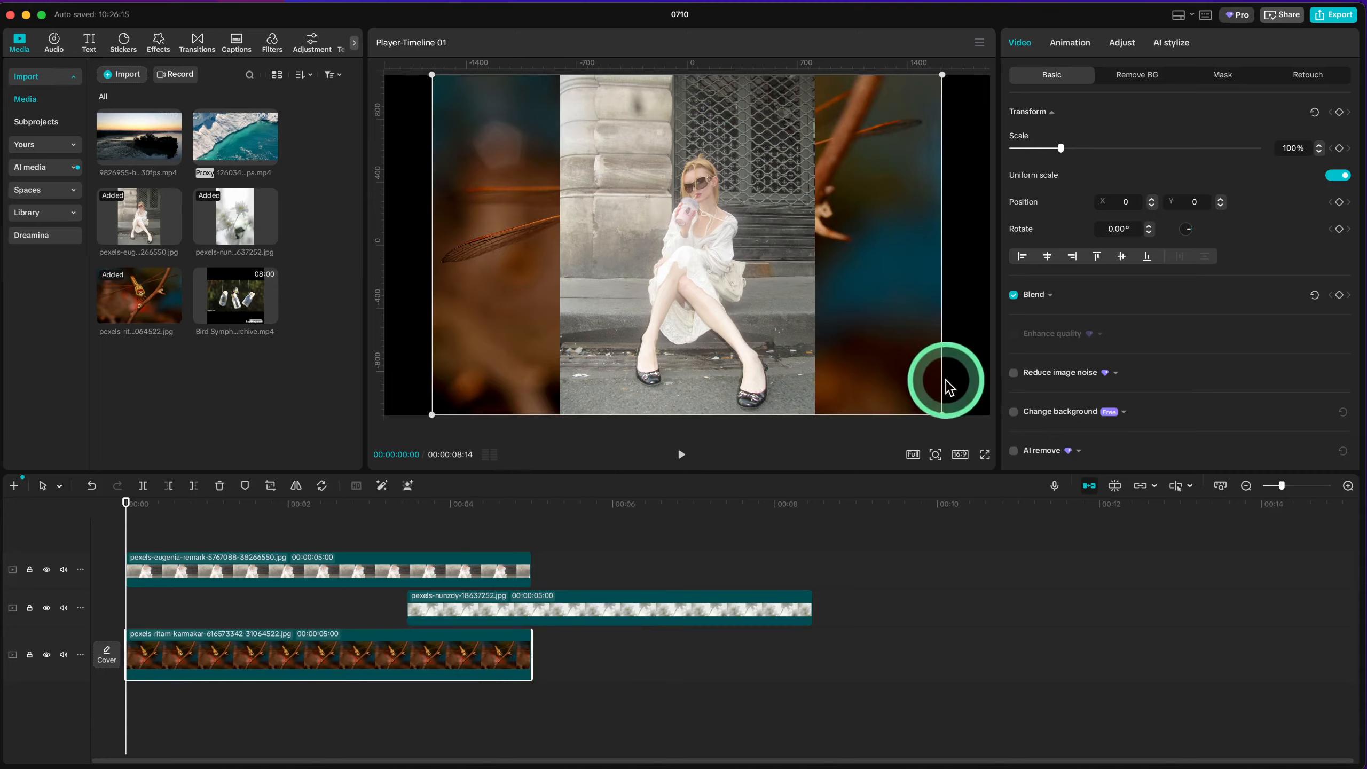
{"action": "mouse_move", "coordinate": [942, 413]}
{"action": "left_mouse_down"}
{"action": "mouse_move", "coordinate": [996, 444]}
{"action": "mouse_move", "coordinate": [963, 427]}
{"action": "left_mouse_up"}
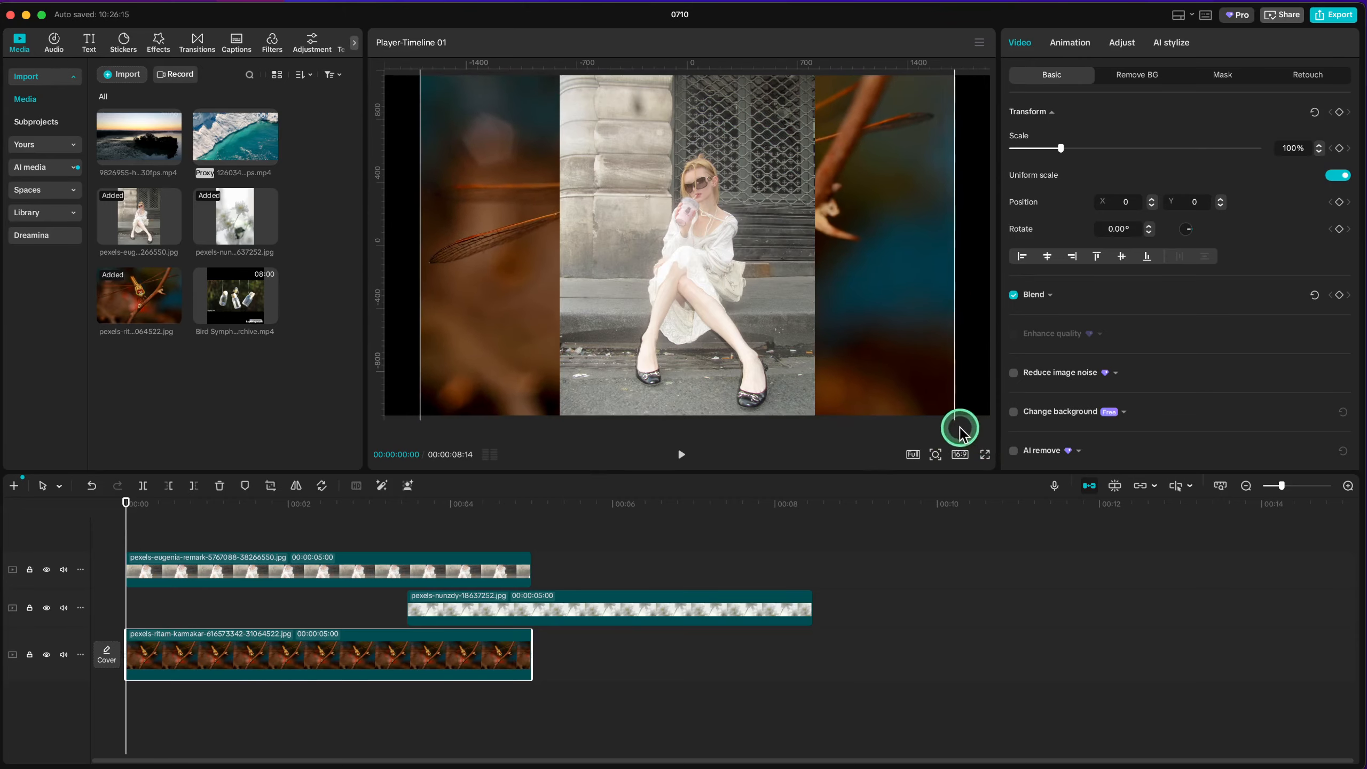
Step: Shrink the seated woman photo to about 68% and place it in the frame's lower right at about X 1167, Y -280
{"action": "left_click", "coordinate": [343, 580]}
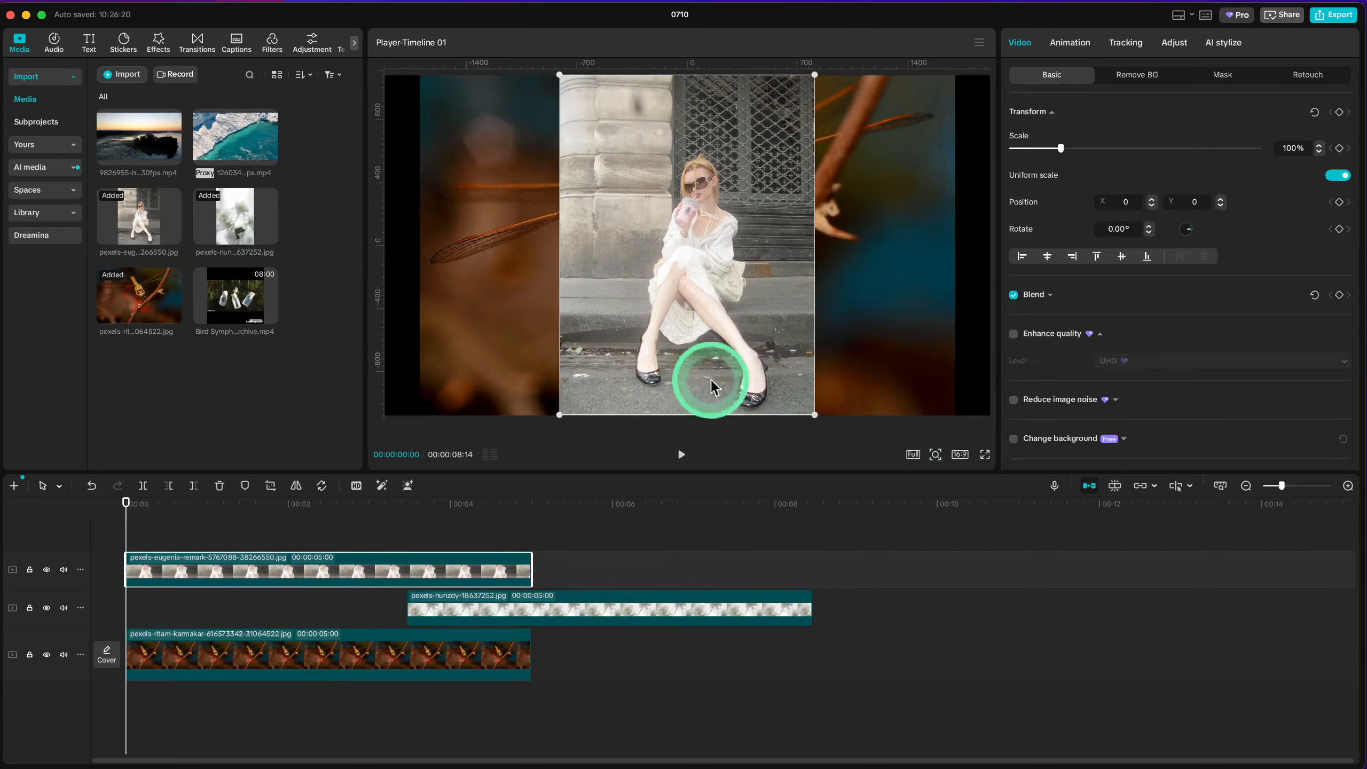
{"action": "left_click_drag", "start_coordinate": [726, 351], "coordinate": [634, 347]}
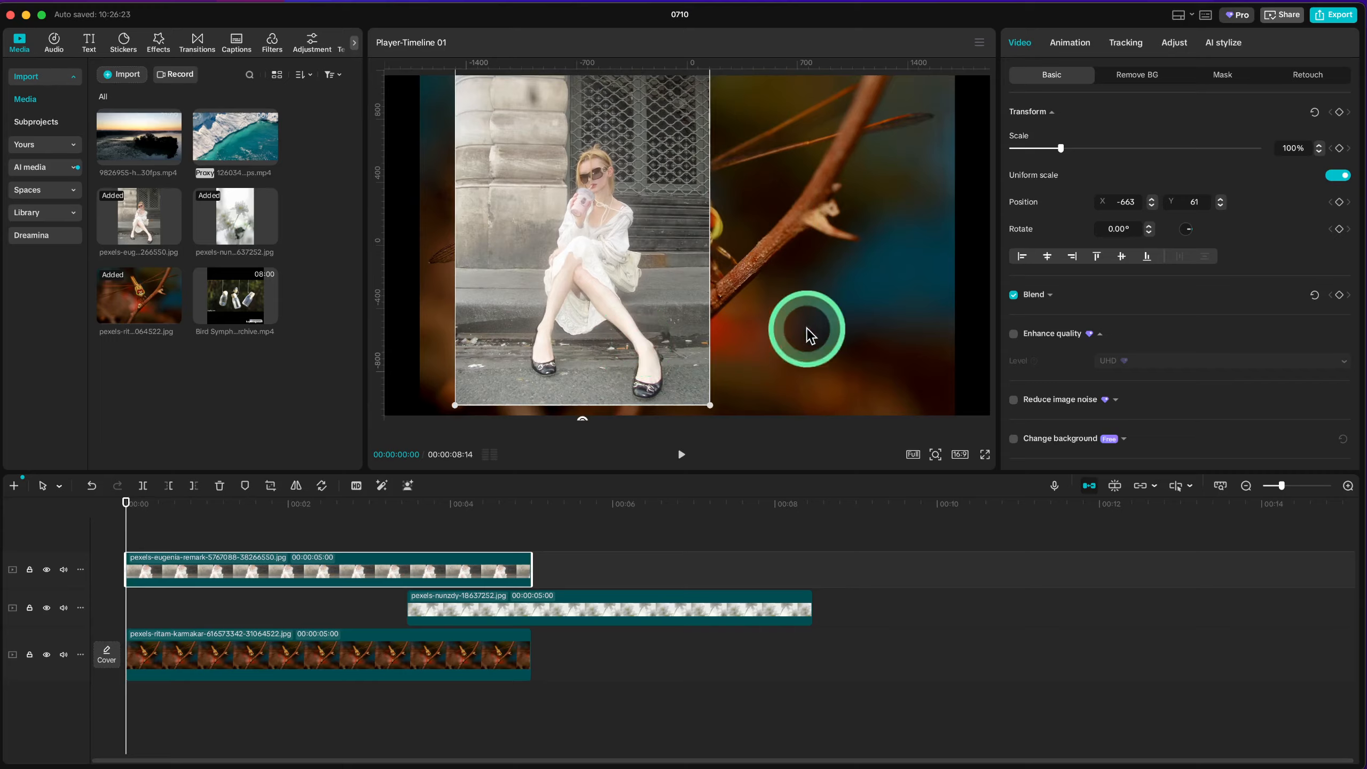
{"action": "mouse_move", "coordinate": [576, 245]}
{"action": "left_mouse_down"}
{"action": "mouse_move", "coordinate": [588, 265]}
{"action": "mouse_move", "coordinate": [592, 253]}
{"action": "left_mouse_up"}
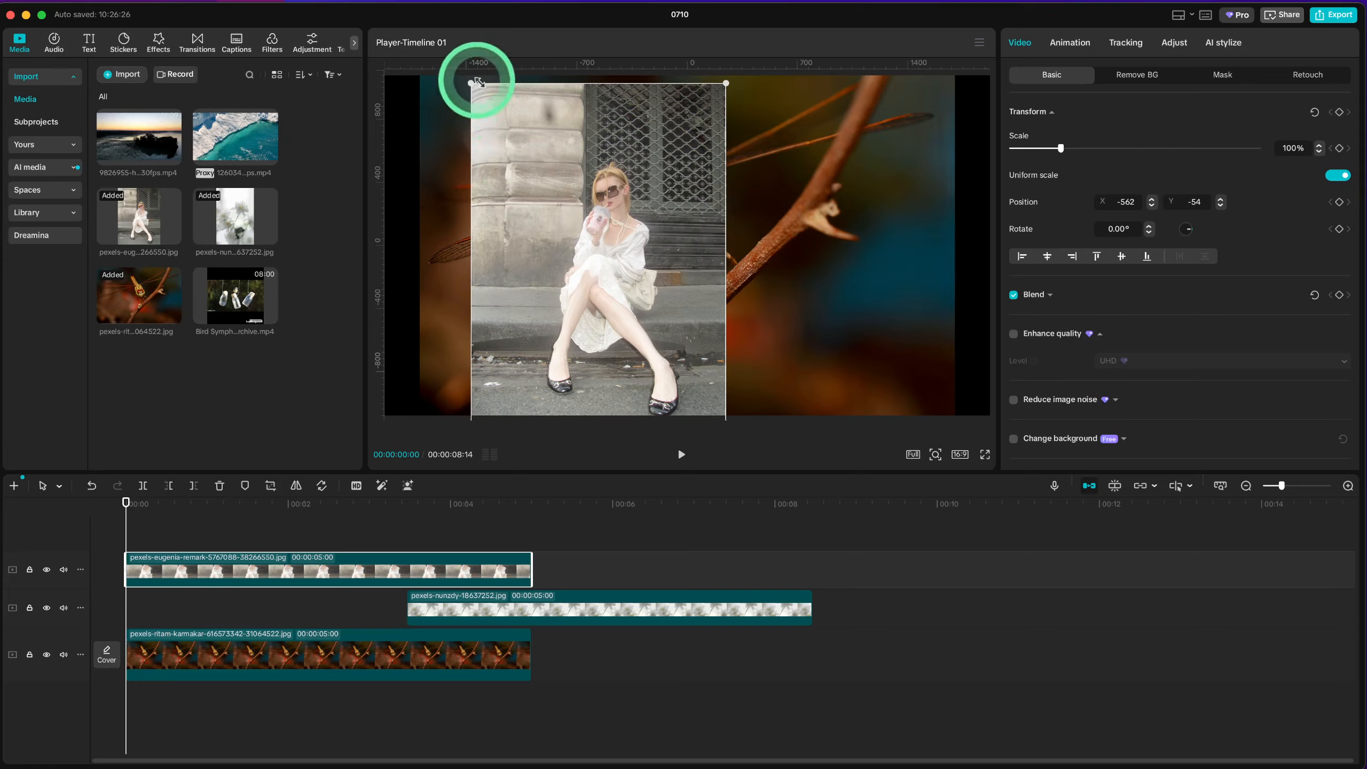
{"action": "left_click_drag", "start_coordinate": [472, 81], "coordinate": [464, 137]}
{"action": "left_click_drag", "start_coordinate": [543, 207], "coordinate": [830, 237]}
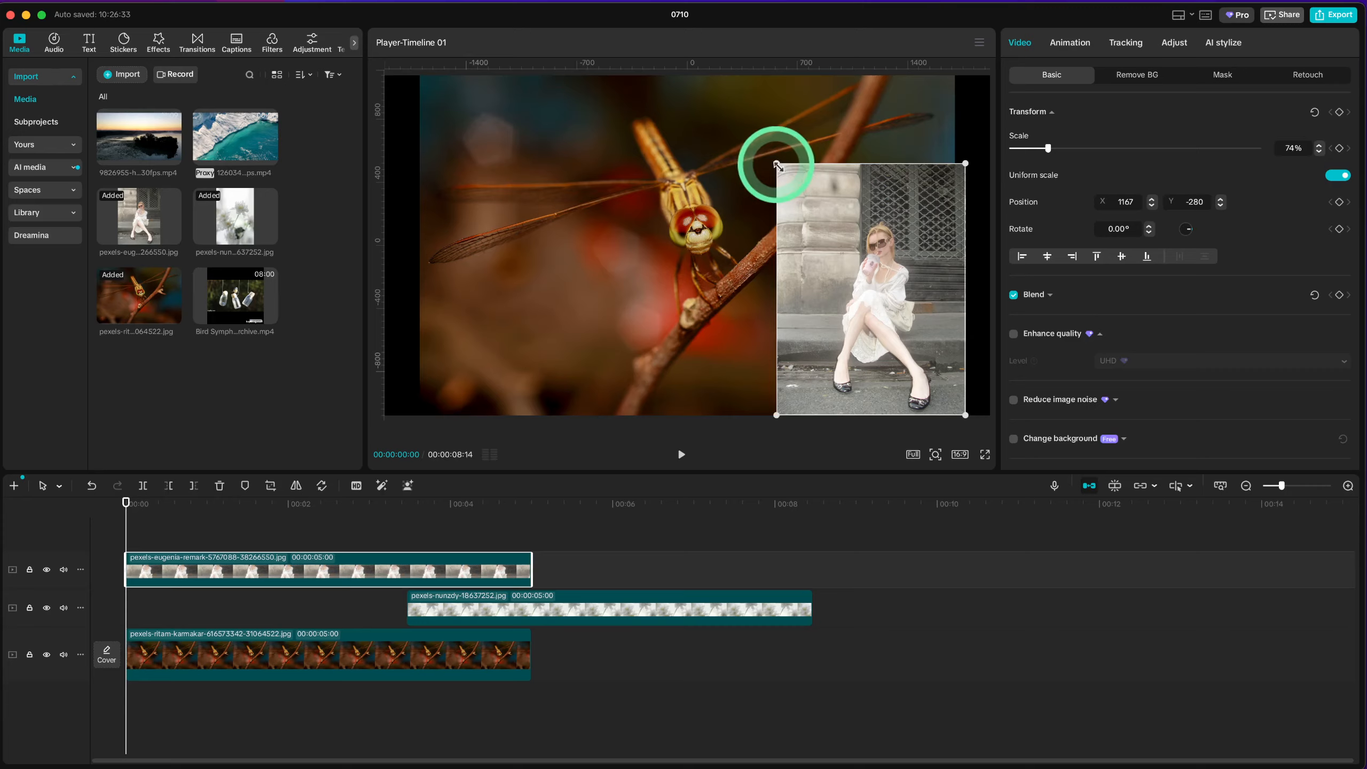
{"action": "left_click_drag", "start_coordinate": [776, 166], "coordinate": [808, 159]}
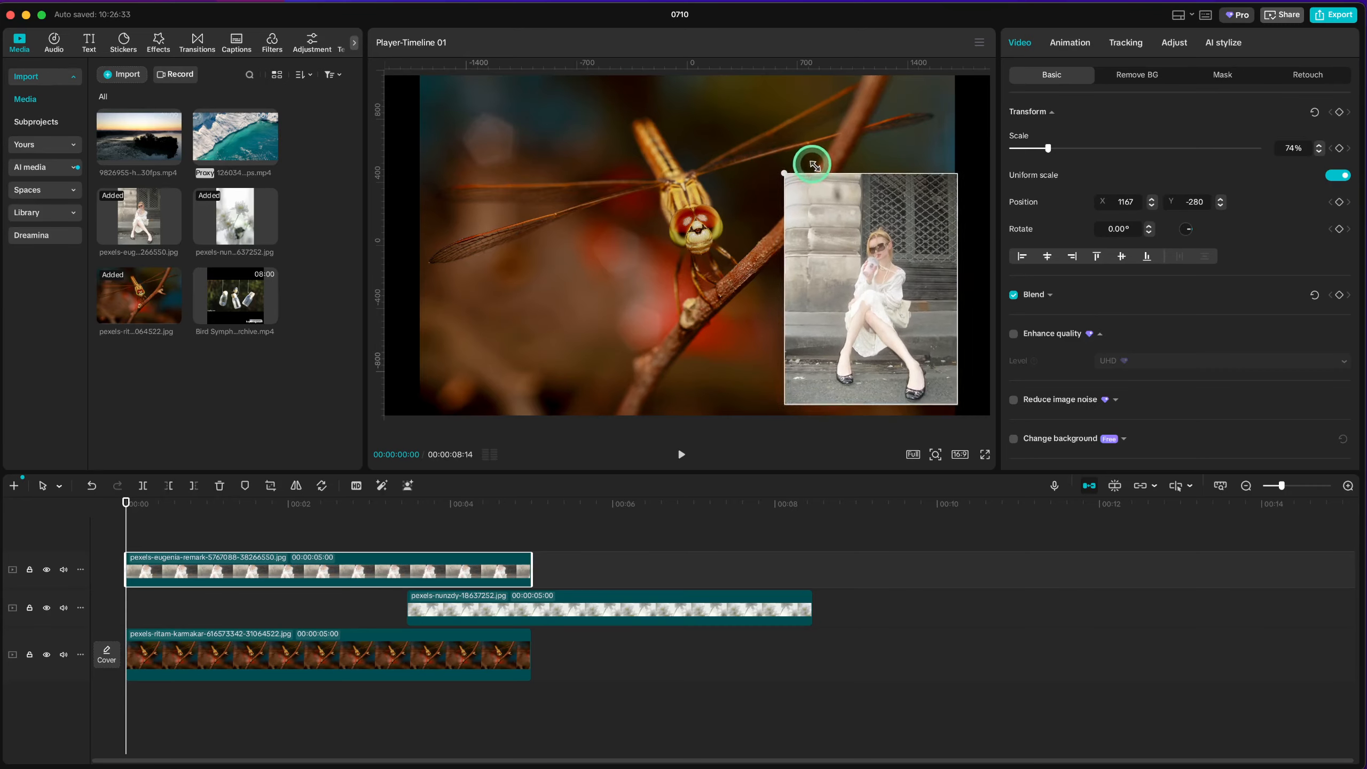
Step: Move the flower photo to the start of the top track, scaled to about 69% in the frame's upper left at about X -1176, Y 263
{"action": "left_click_drag", "start_coordinate": [608, 616], "coordinate": [207, 558]}
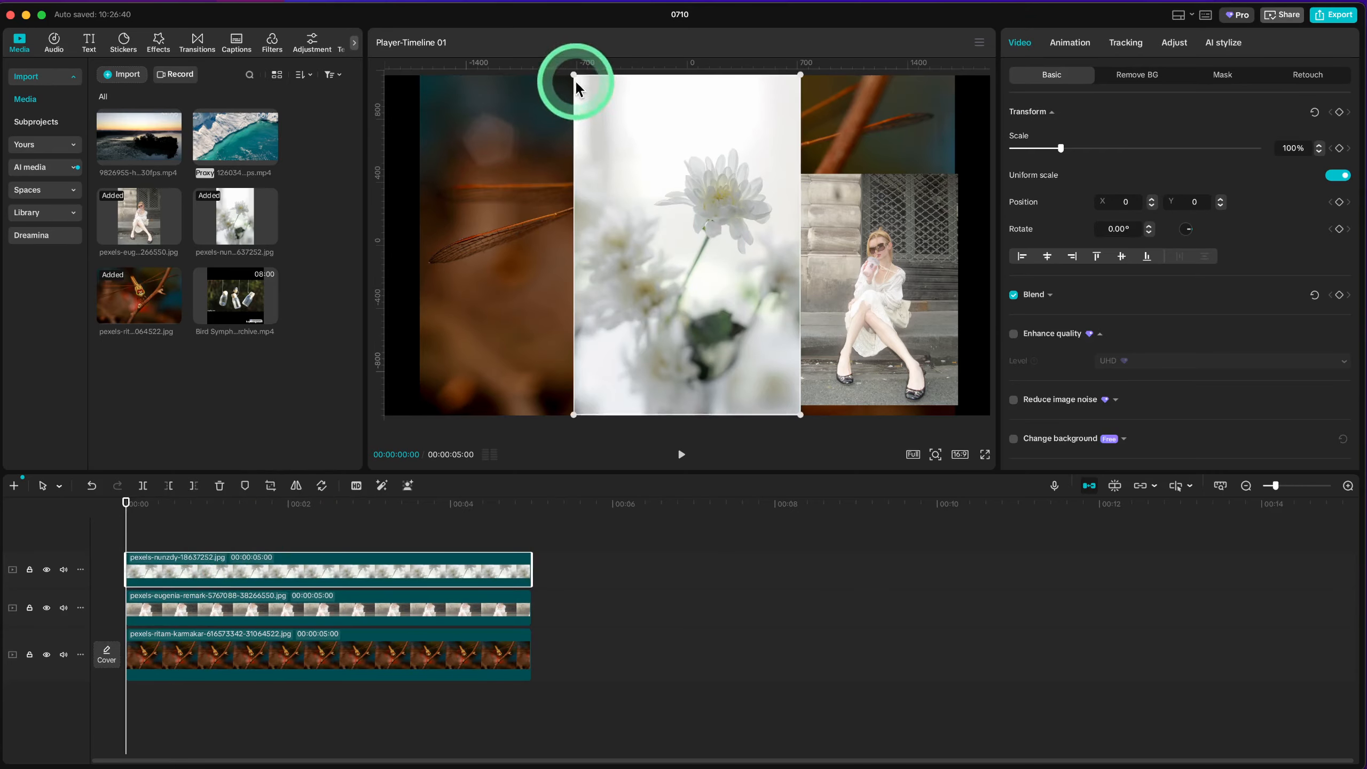
{"action": "left_click_drag", "start_coordinate": [574, 75], "coordinate": [475, 157]}
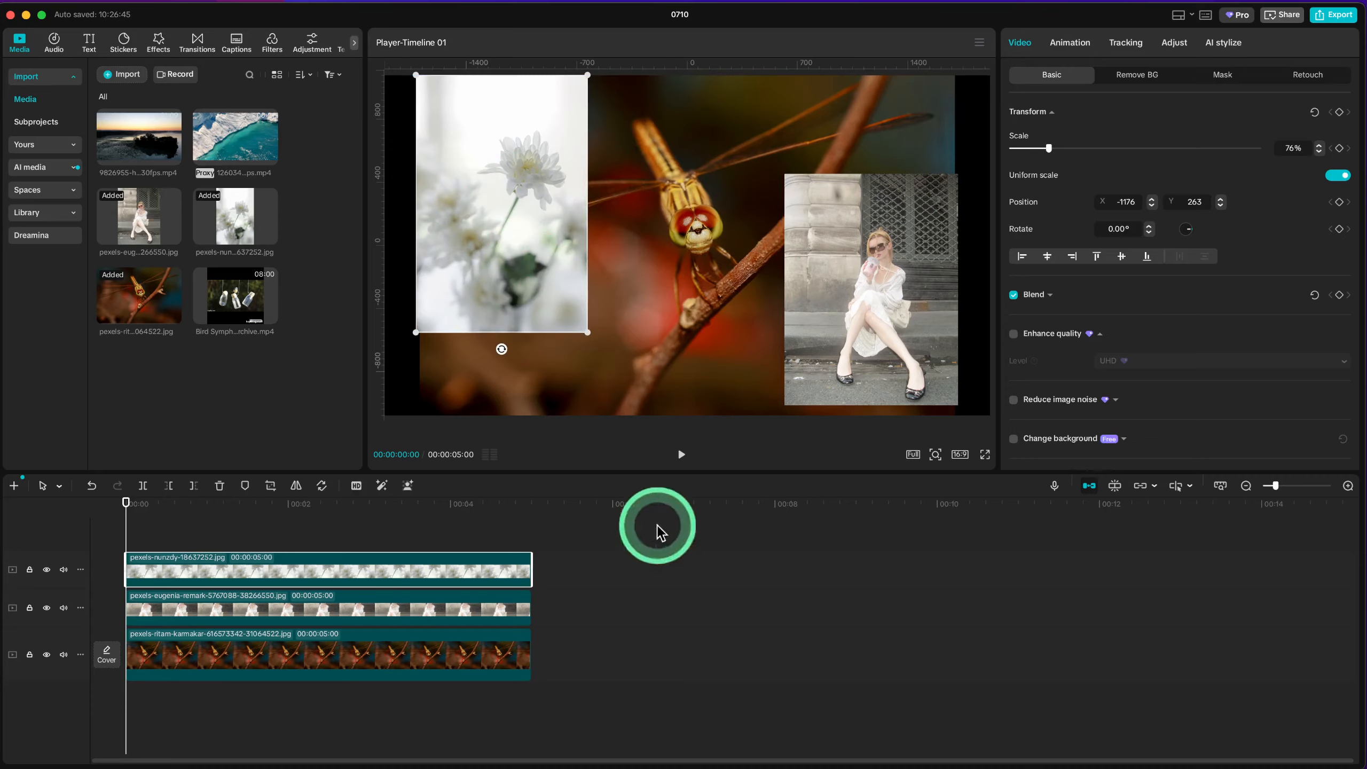
{"action": "left_click_drag", "start_coordinate": [600, 335], "coordinate": [567, 321]}
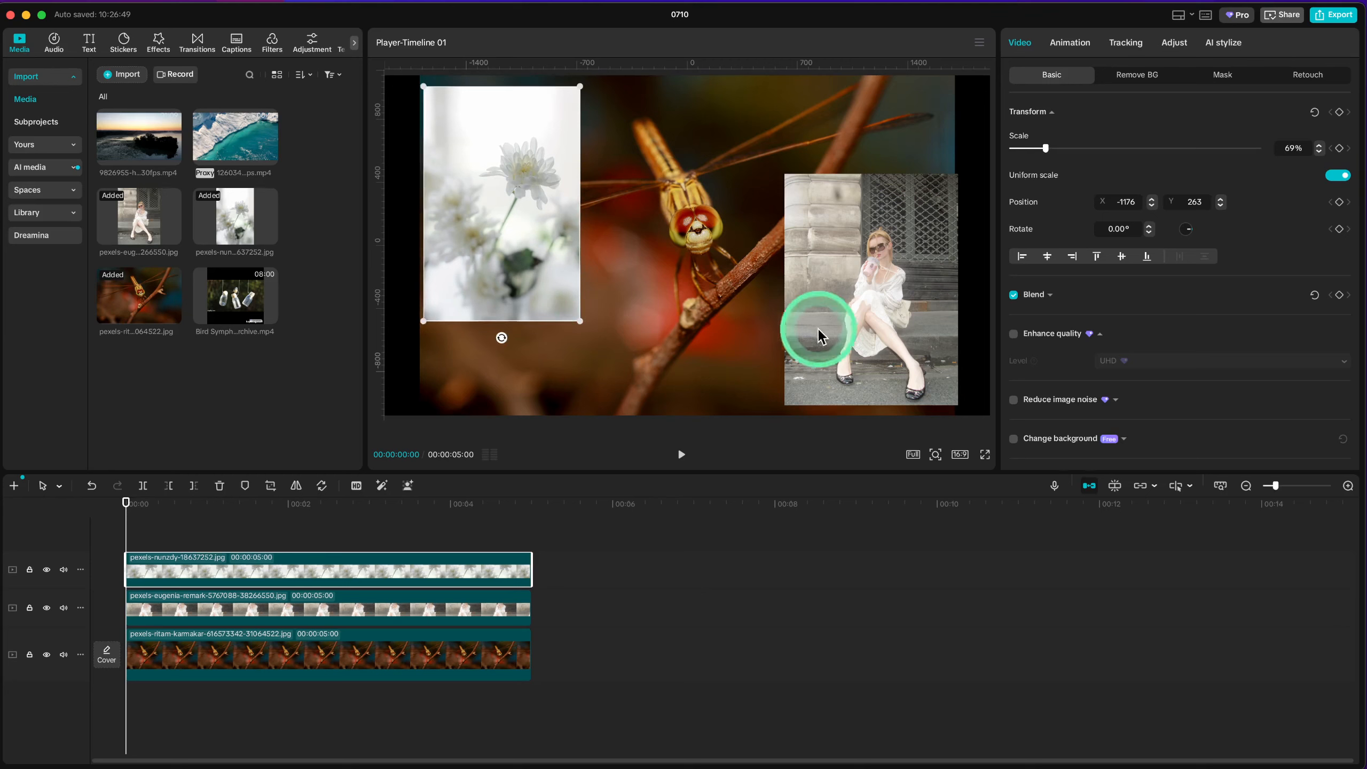
Step: Nudge the seated woman photo to about X 1149, Y -316 and apply a heart mask to it
{"action": "left_click", "coordinate": [876, 326]}
{"action": "left_click_drag", "start_coordinate": [875, 323], "coordinate": [872, 322]}
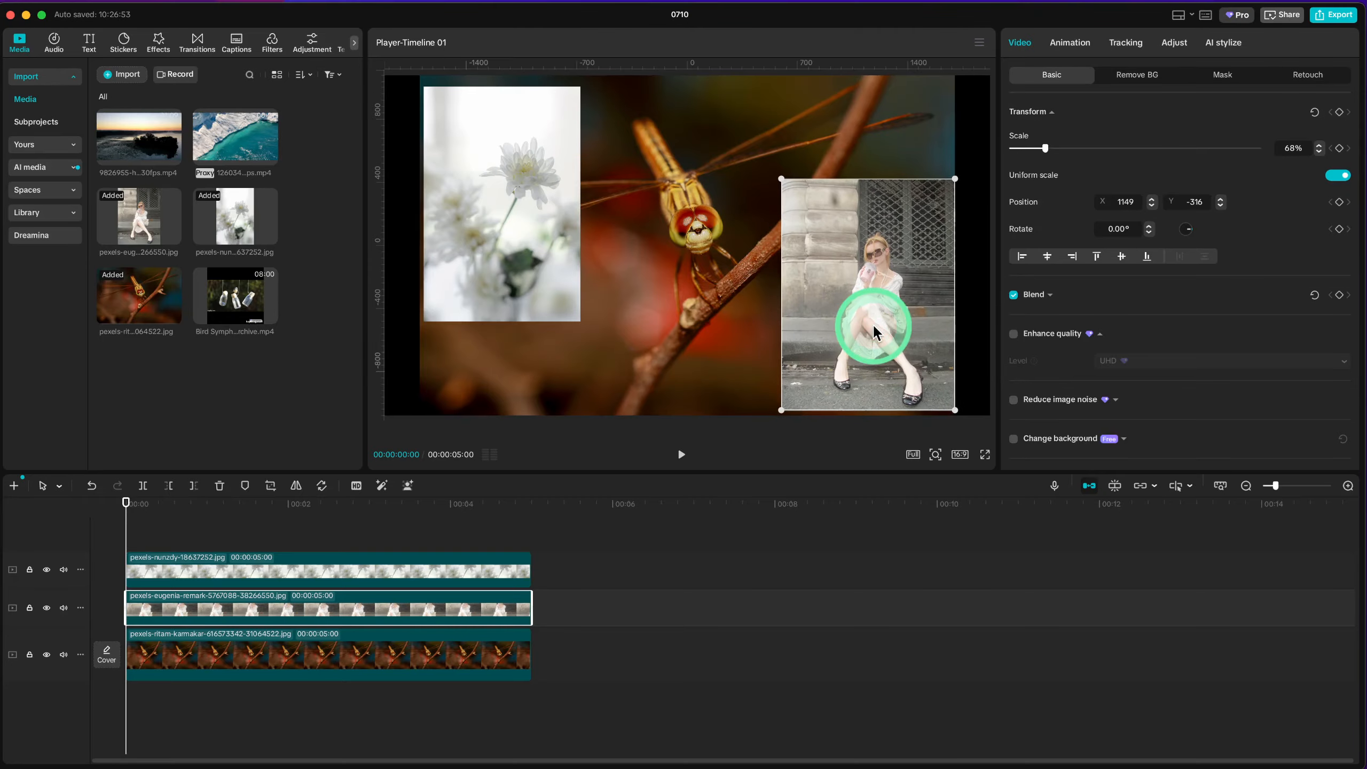
{"action": "left_click", "coordinate": [1219, 79]}
{"action": "left_click", "coordinate": [1039, 135]}
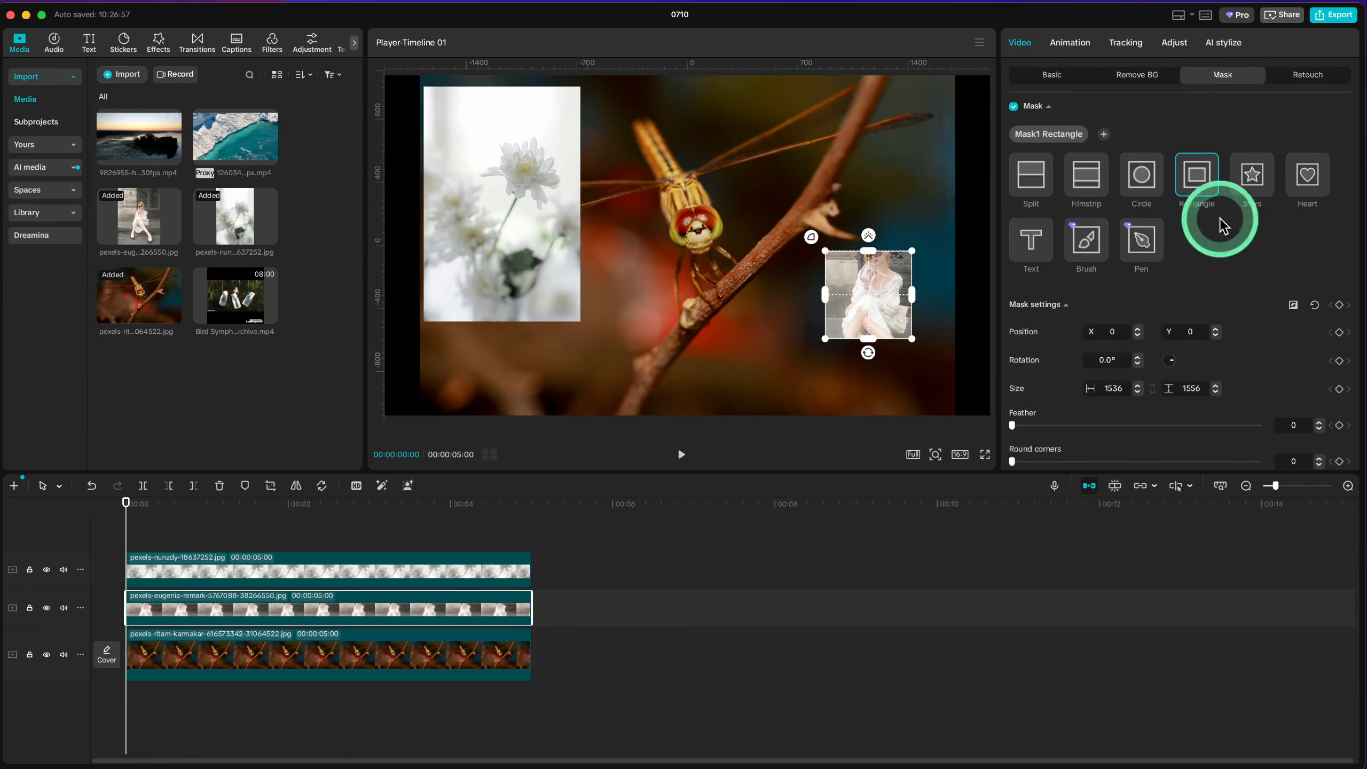
{"action": "left_click", "coordinate": [1253, 183]}
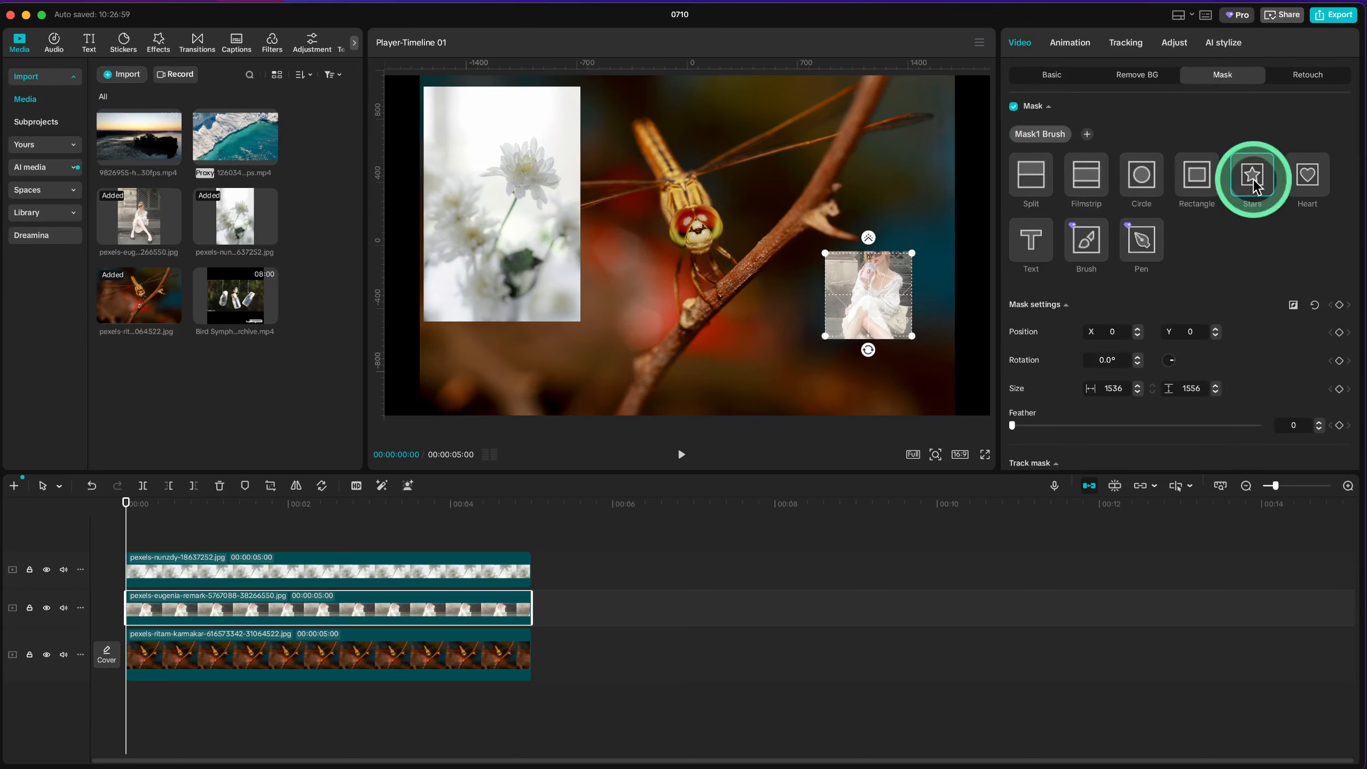
{"action": "left_click", "coordinate": [1321, 178]}
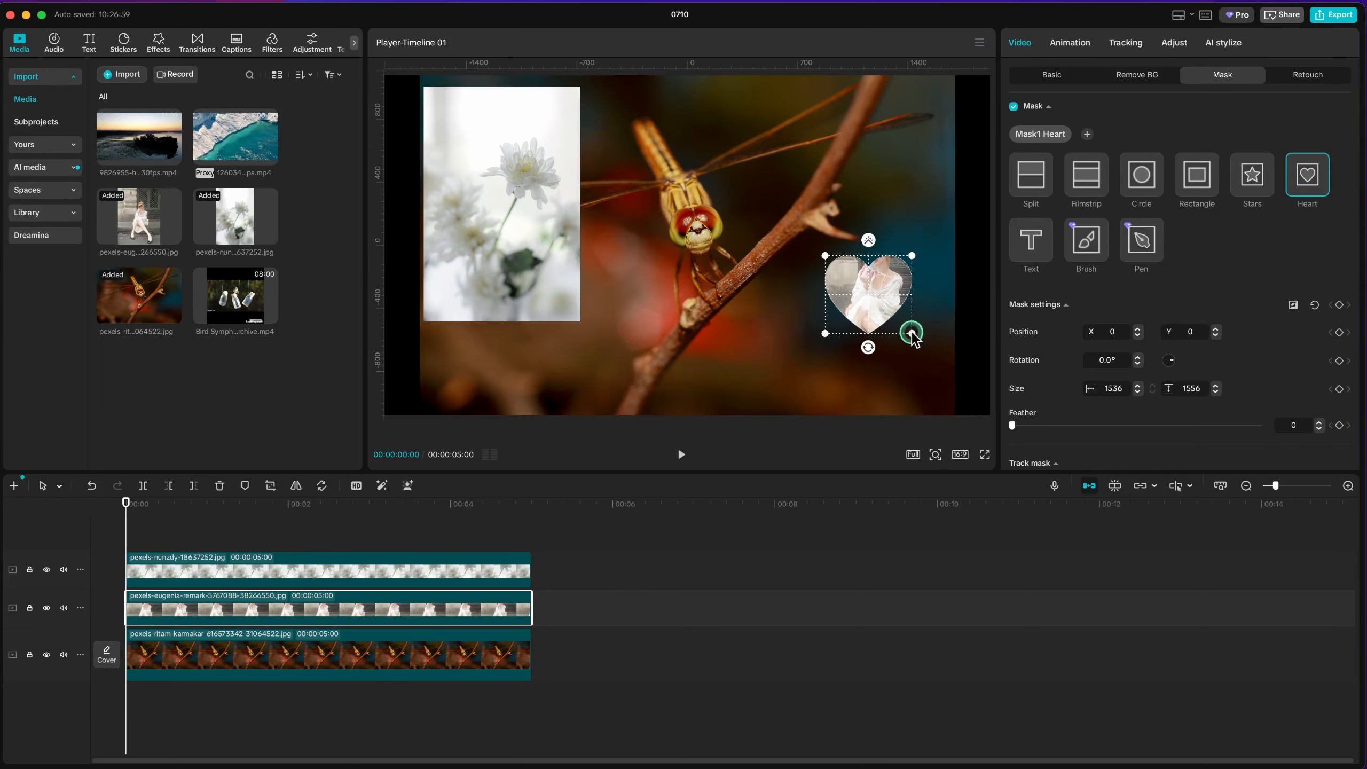
Step: Enlarge the heart mask to about 3165 by 3207 and set its feather to 81
{"action": "left_click_drag", "start_coordinate": [911, 333], "coordinate": [979, 521]}
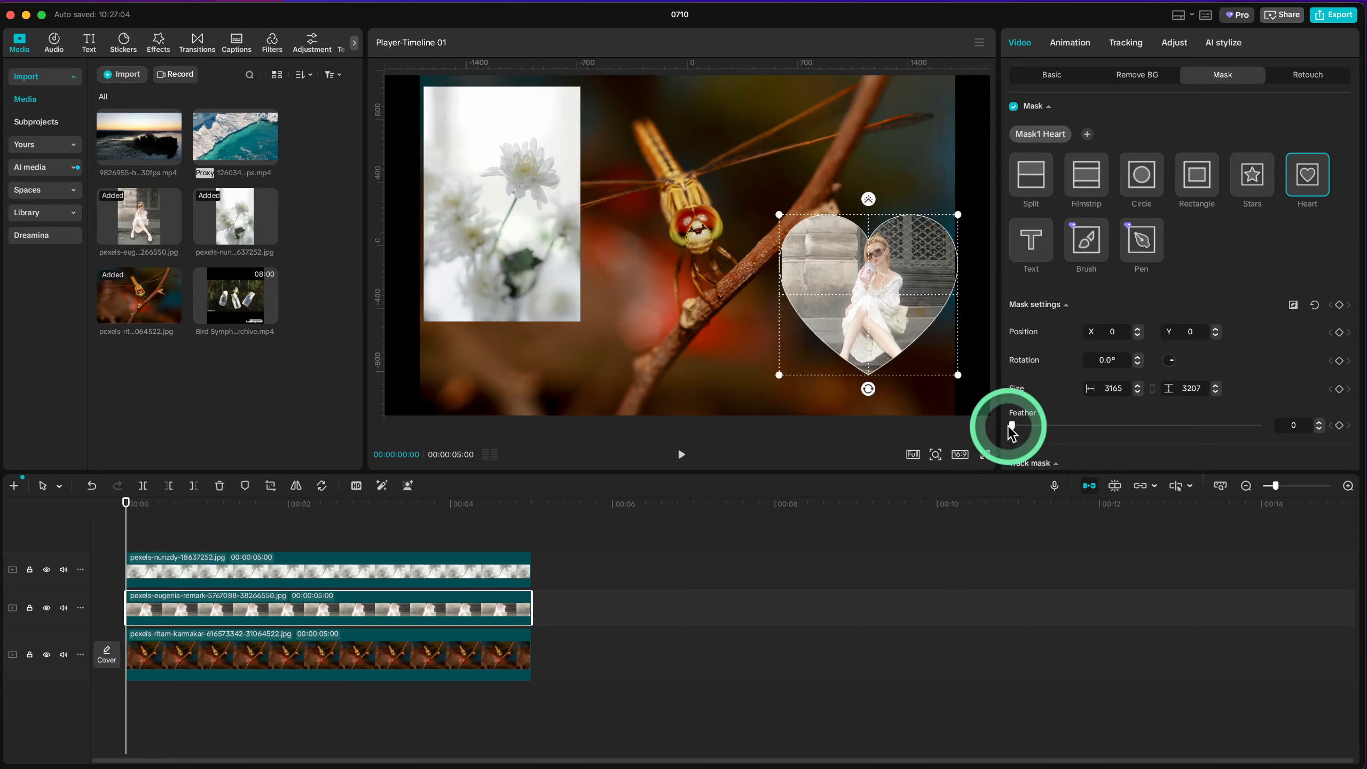
{"action": "left_click_drag", "start_coordinate": [1009, 426], "coordinate": [1026, 427]}
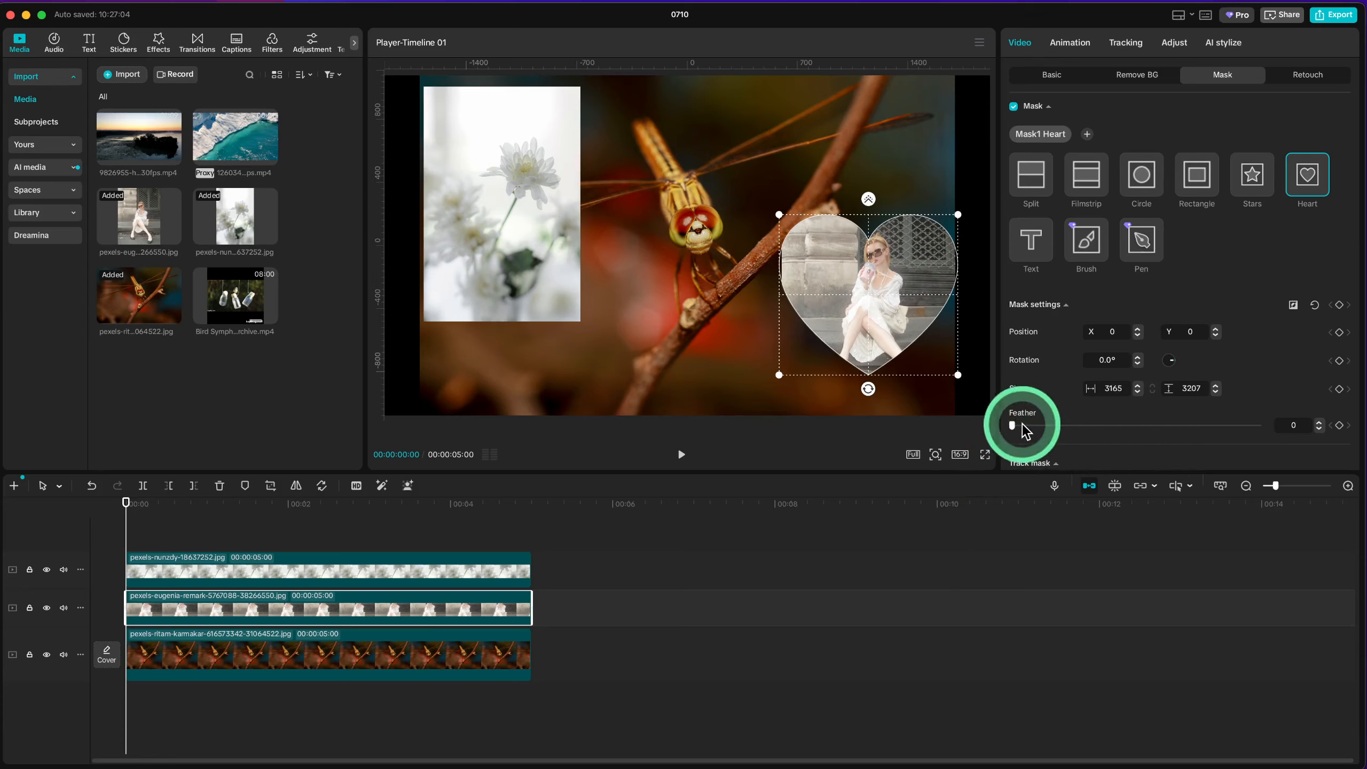
{"action": "left_click_drag", "start_coordinate": [1011, 425], "coordinate": [1208, 425]}
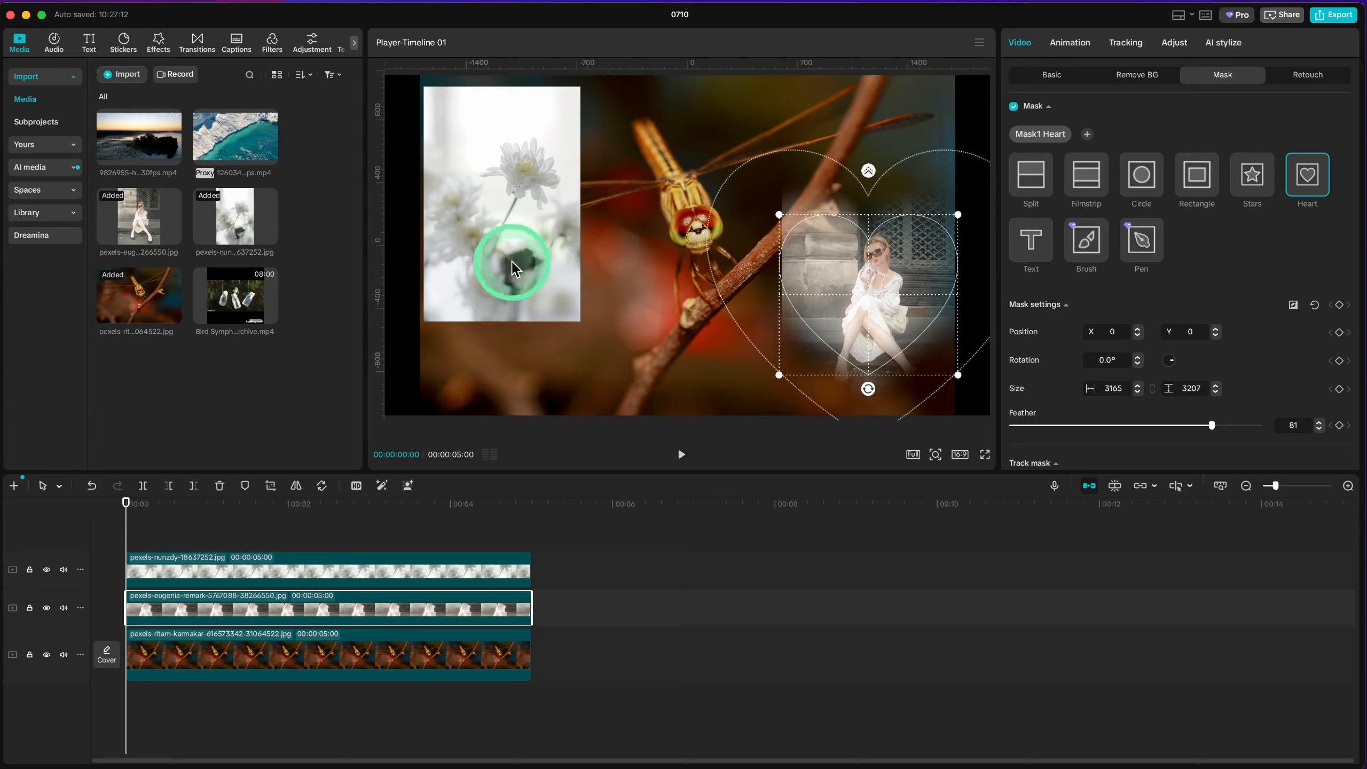
Step: Apply a circle mask to the flower photo and enlarge it until it spans beyond the photo's width
{"action": "left_click", "coordinate": [475, 575]}
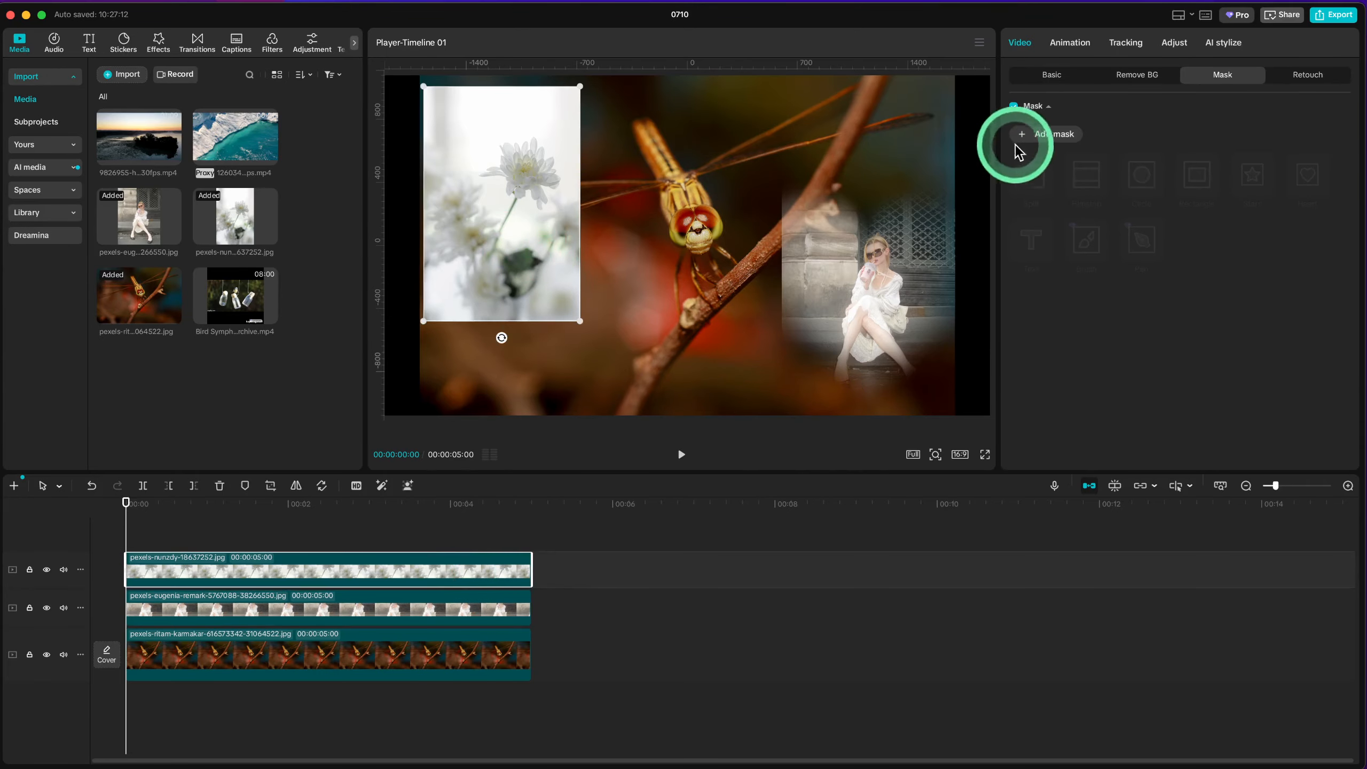
{"action": "left_click", "coordinate": [1038, 143]}
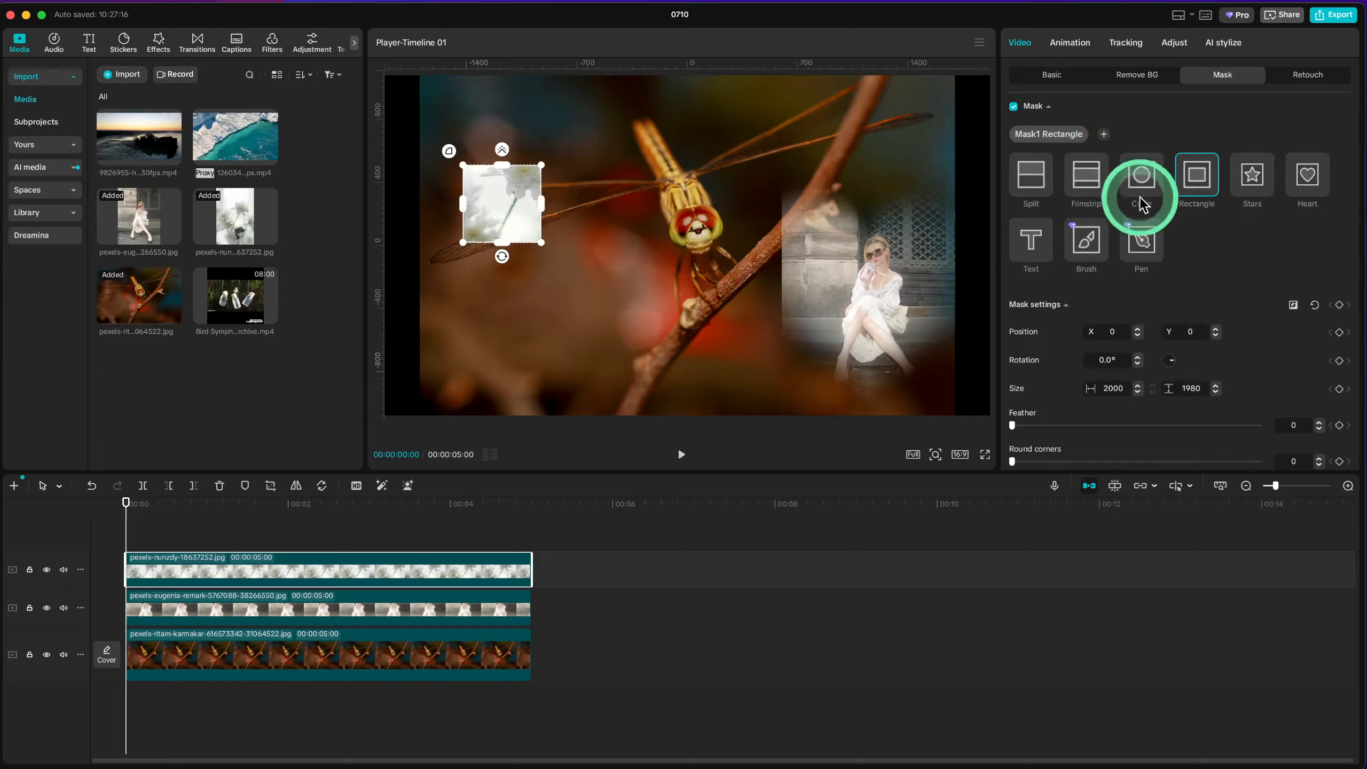
{"action": "left_click", "coordinate": [1031, 174]}
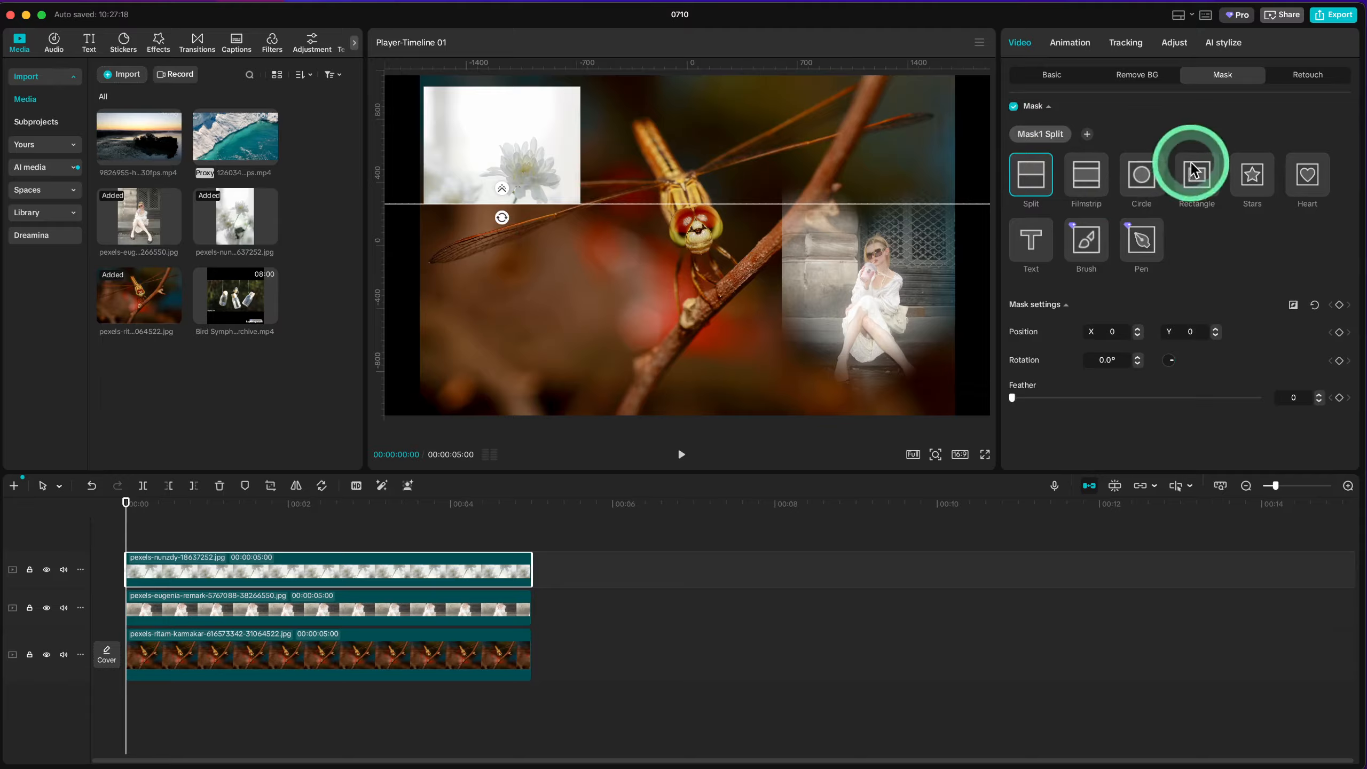
{"action": "left_click", "coordinate": [1159, 196]}
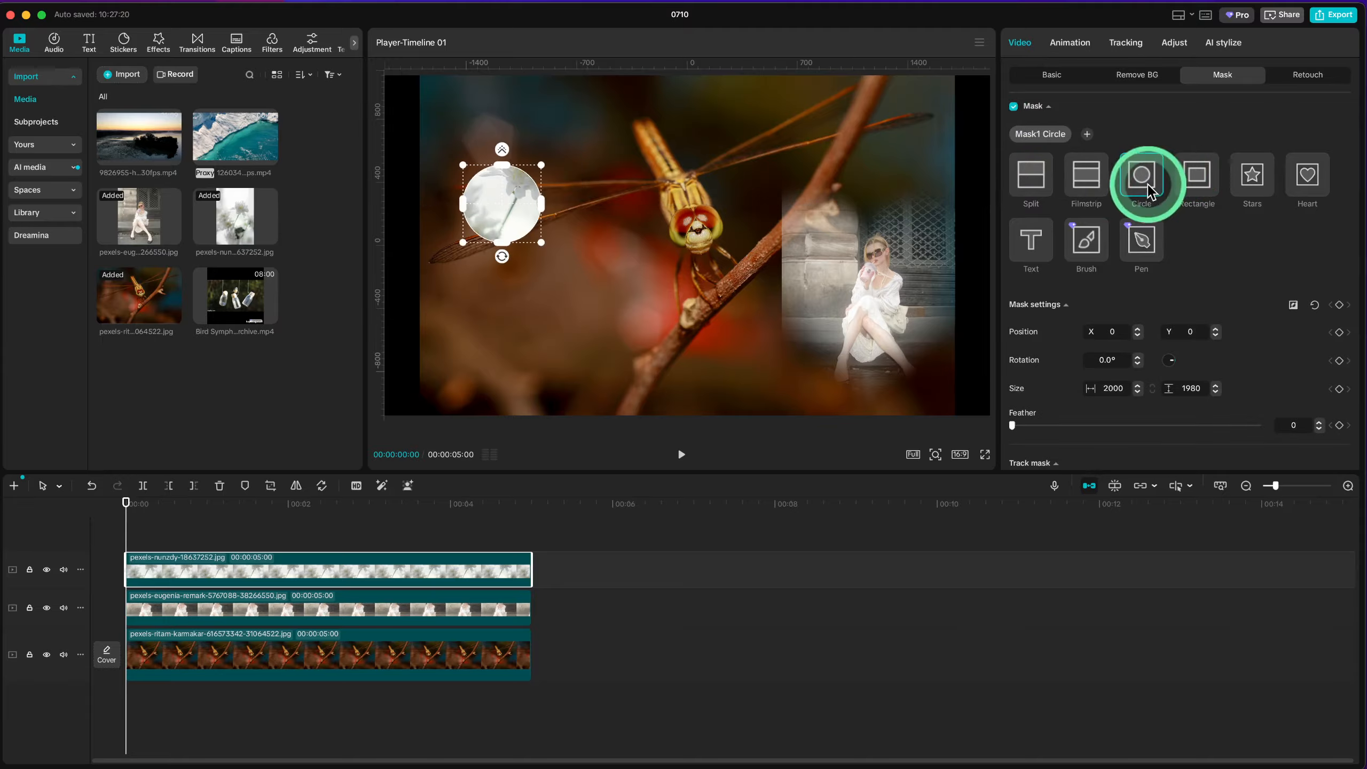
{"action": "left_click", "coordinate": [704, 237]}
{"action": "left_click_drag", "start_coordinate": [539, 241], "coordinate": [541, 213]}
Step: Combine all three photo layers on the timeline into one compound clip
{"action": "left_click_drag", "start_coordinate": [622, 584], "coordinate": [323, 700]}
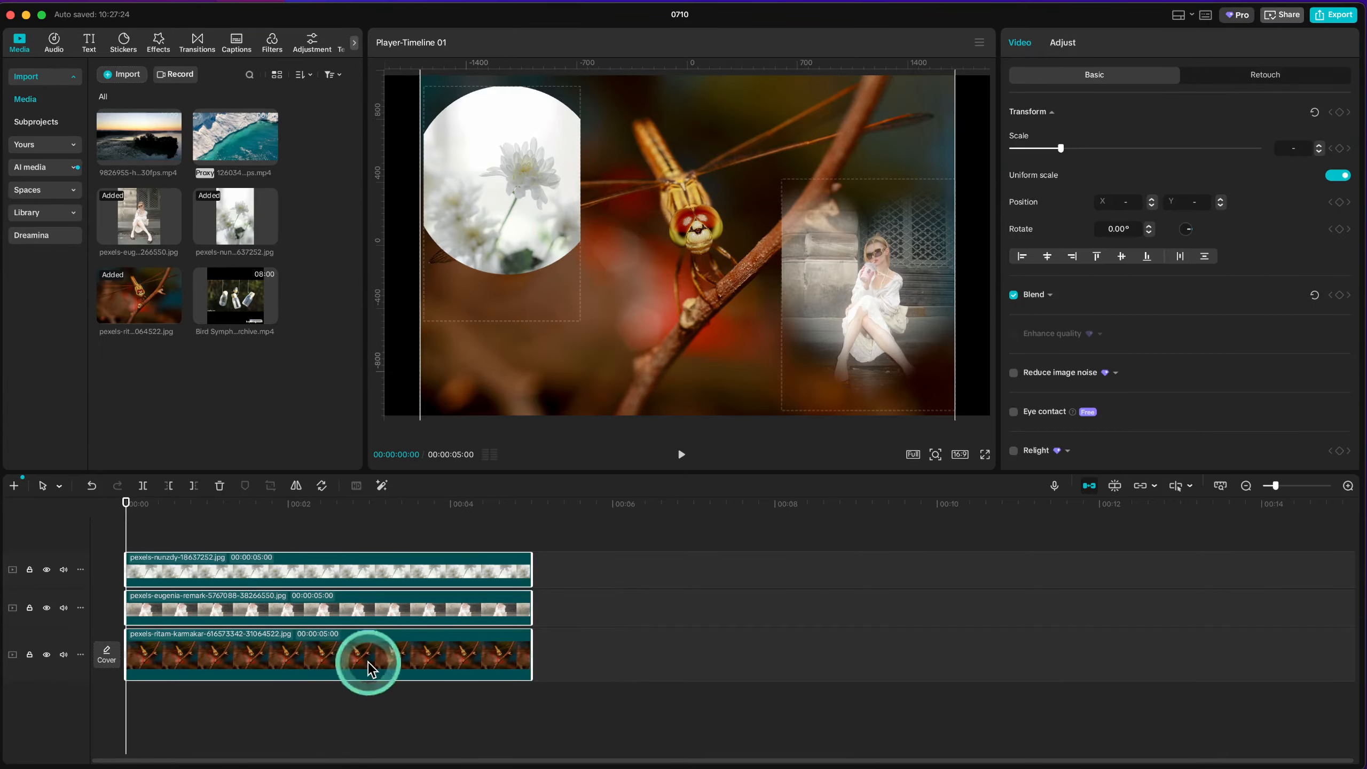
{"action": "right_click", "coordinate": [369, 670]}
{"action": "left_click", "coordinate": [525, 558]}
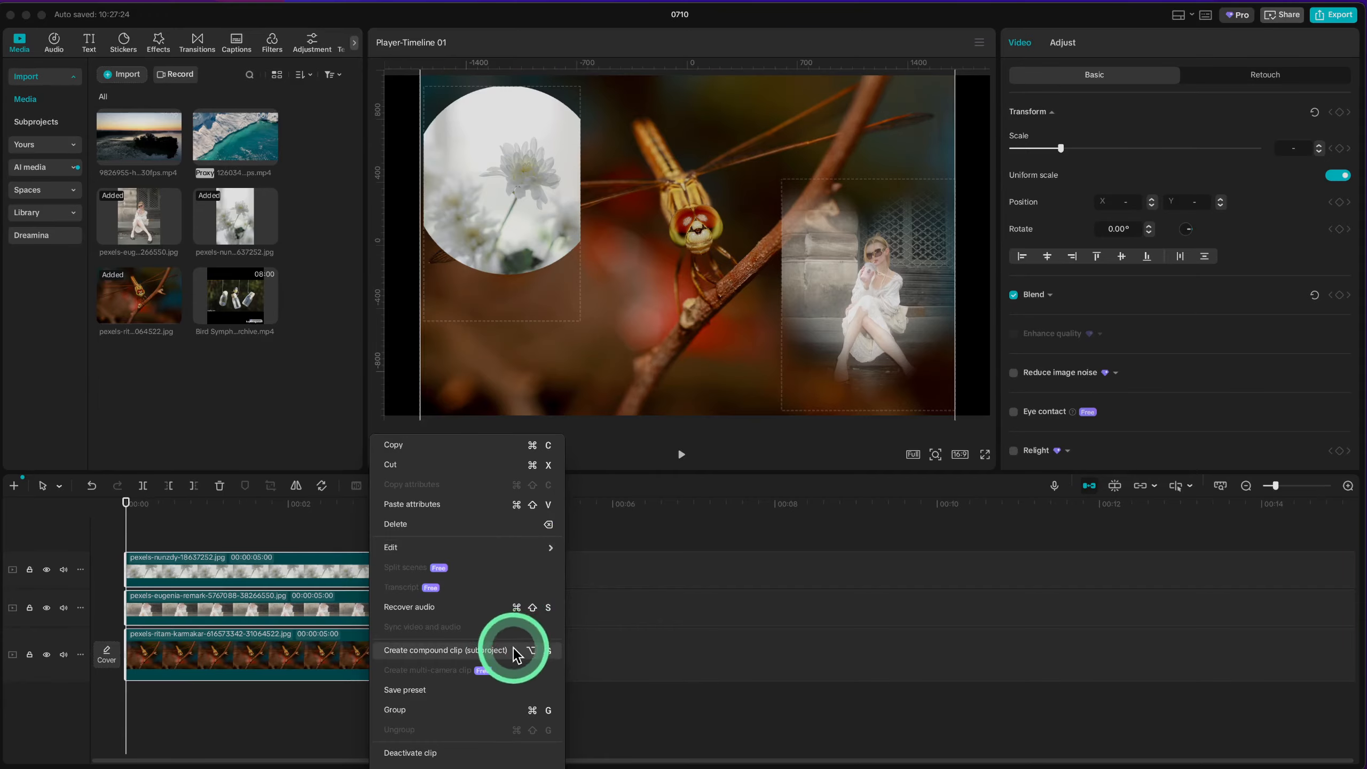
{"action": "left_click", "coordinate": [447, 650]}
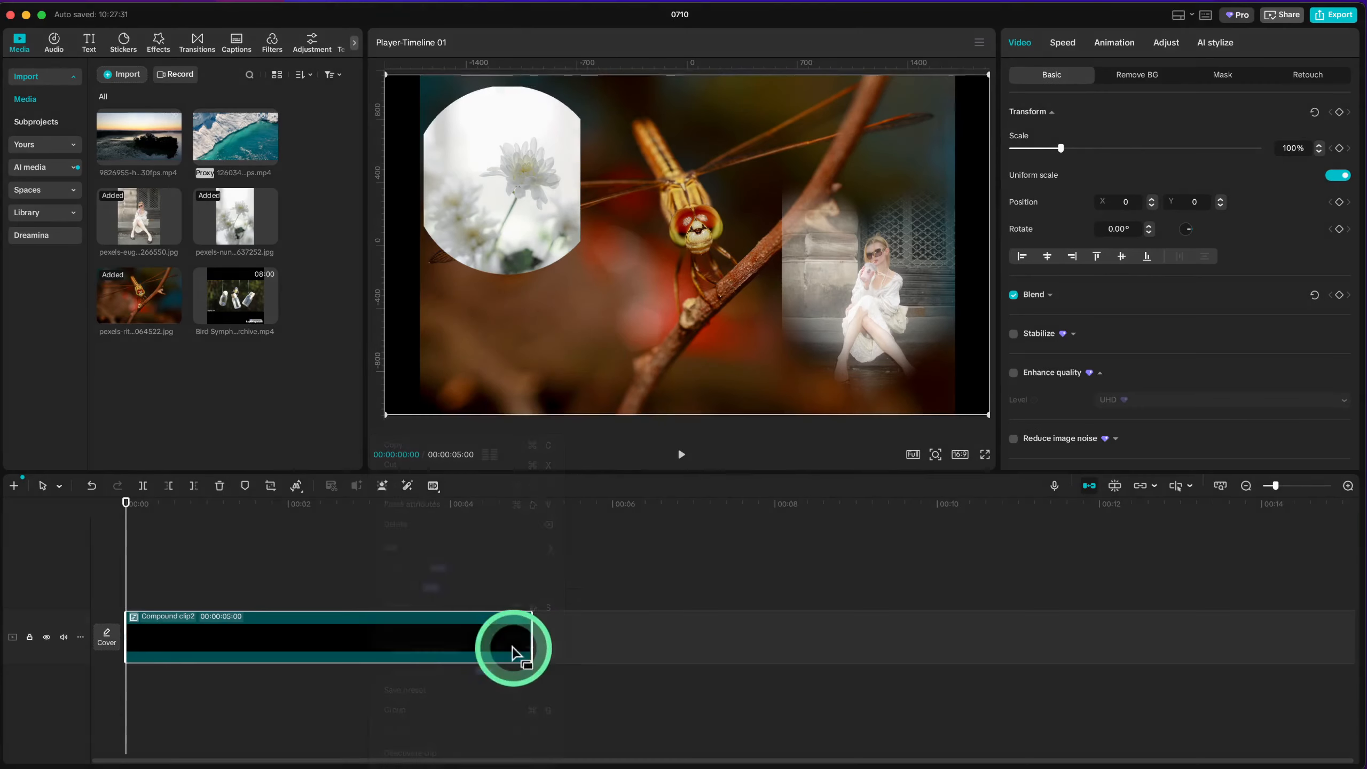
{"action": "left_click", "coordinate": [335, 566]}
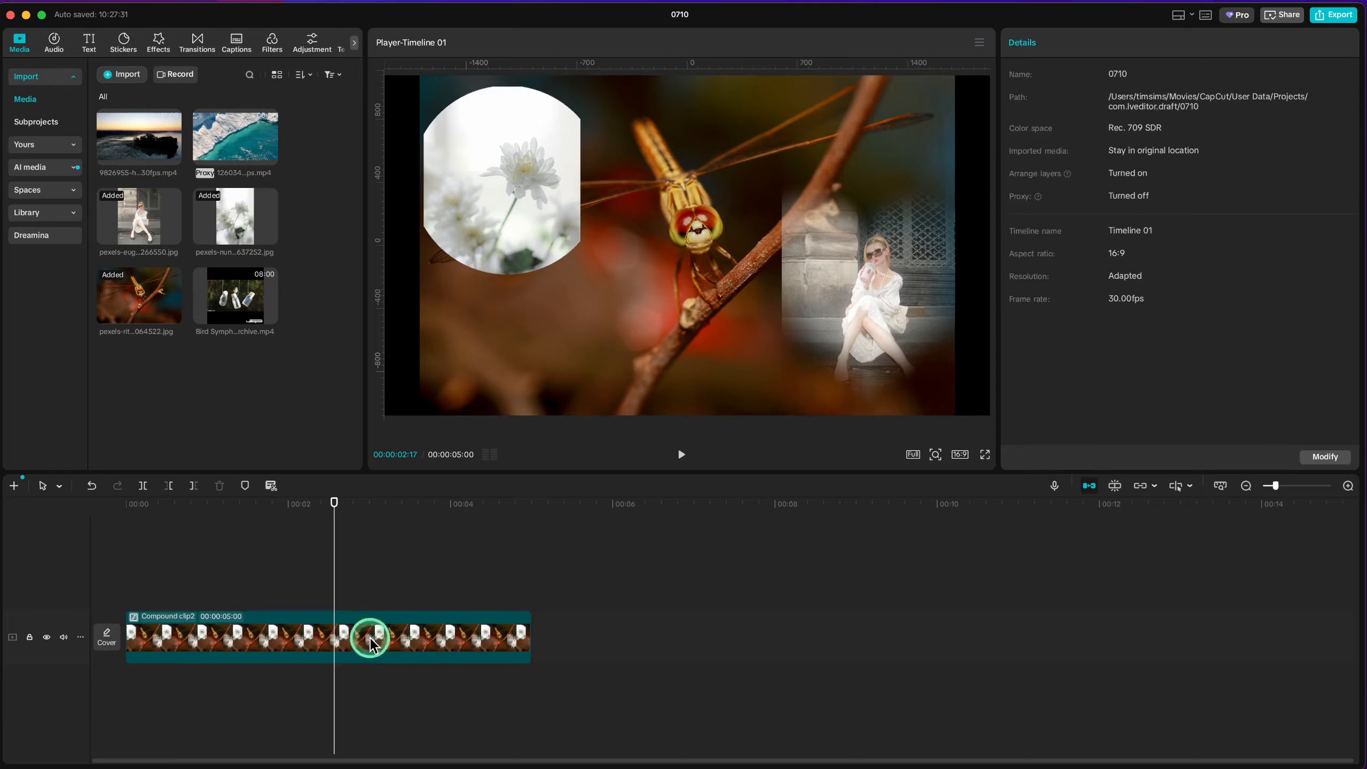
{"action": "left_click", "coordinate": [396, 633]}
{"action": "left_click", "coordinate": [528, 548]}
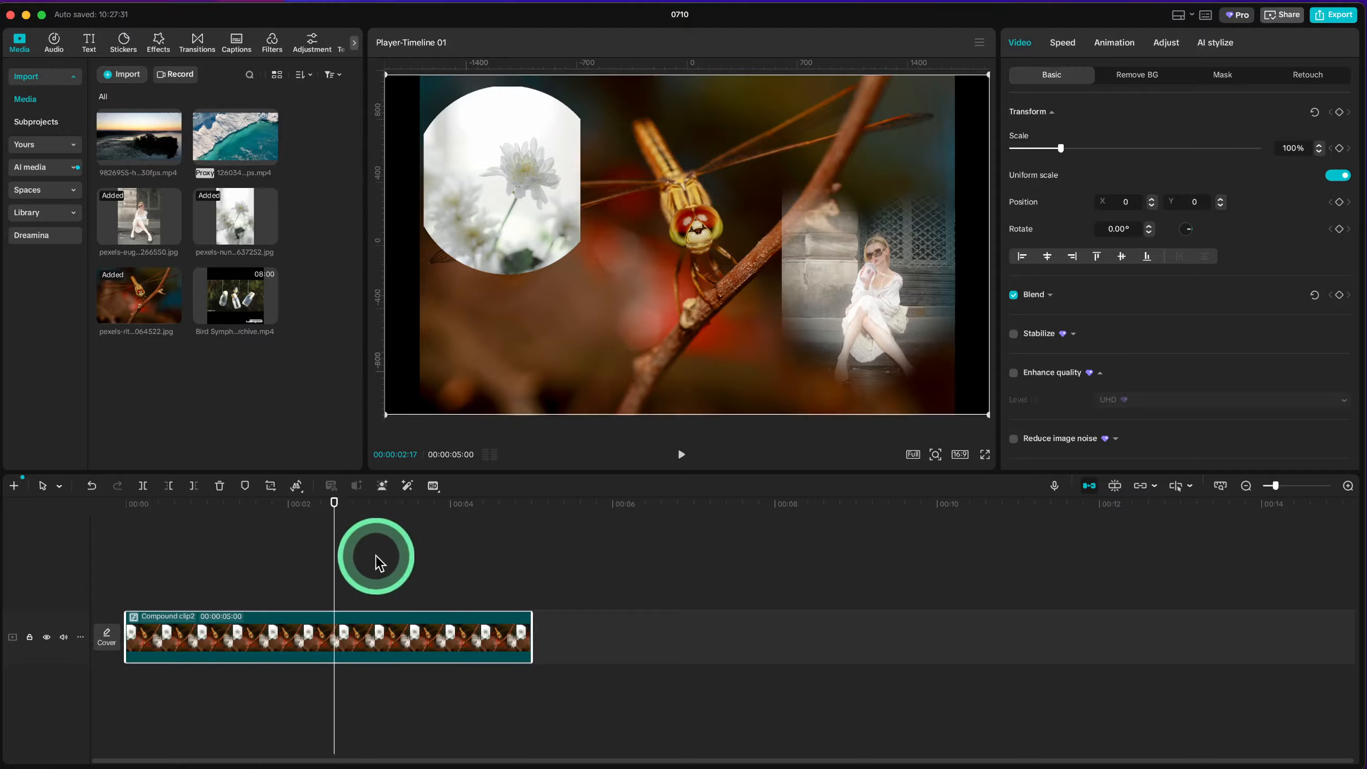
{"action": "left_click", "coordinate": [181, 560]}
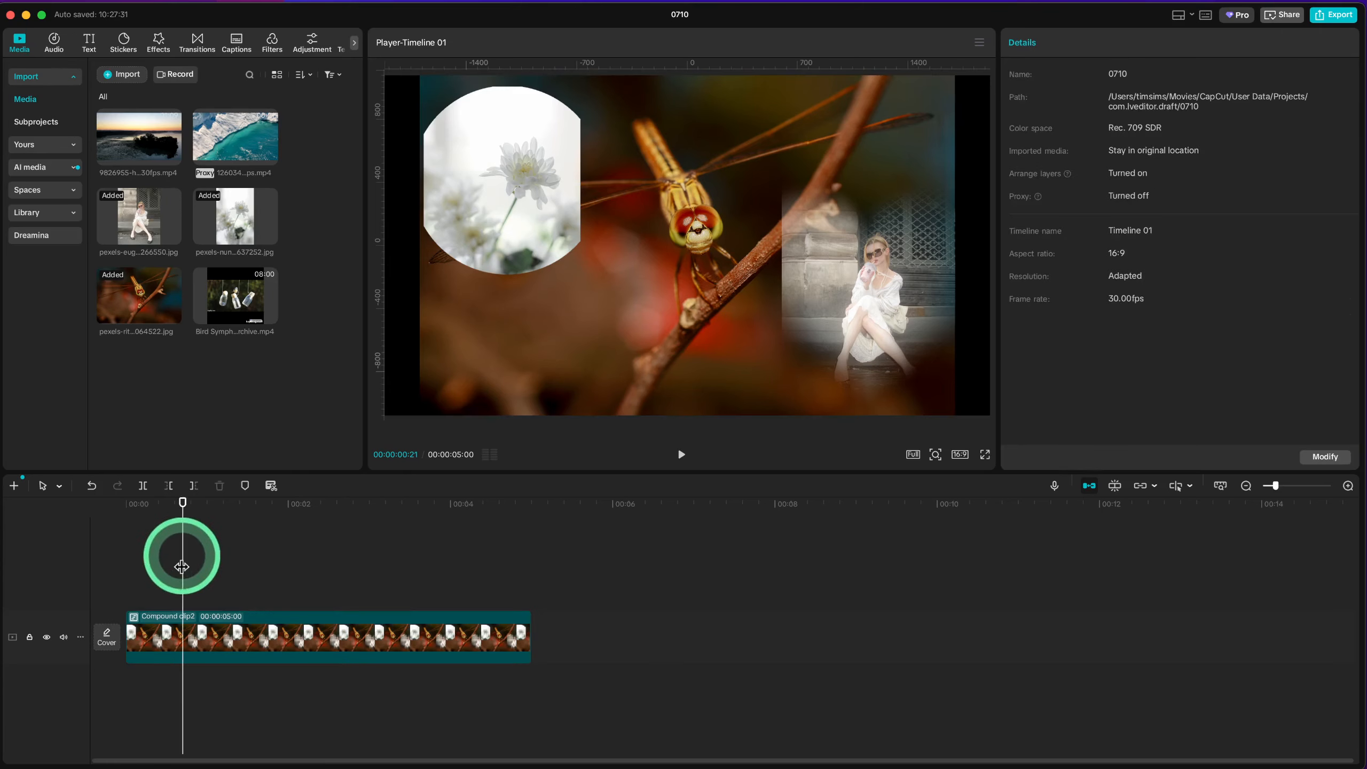
{"action": "left_click", "coordinate": [168, 566]}
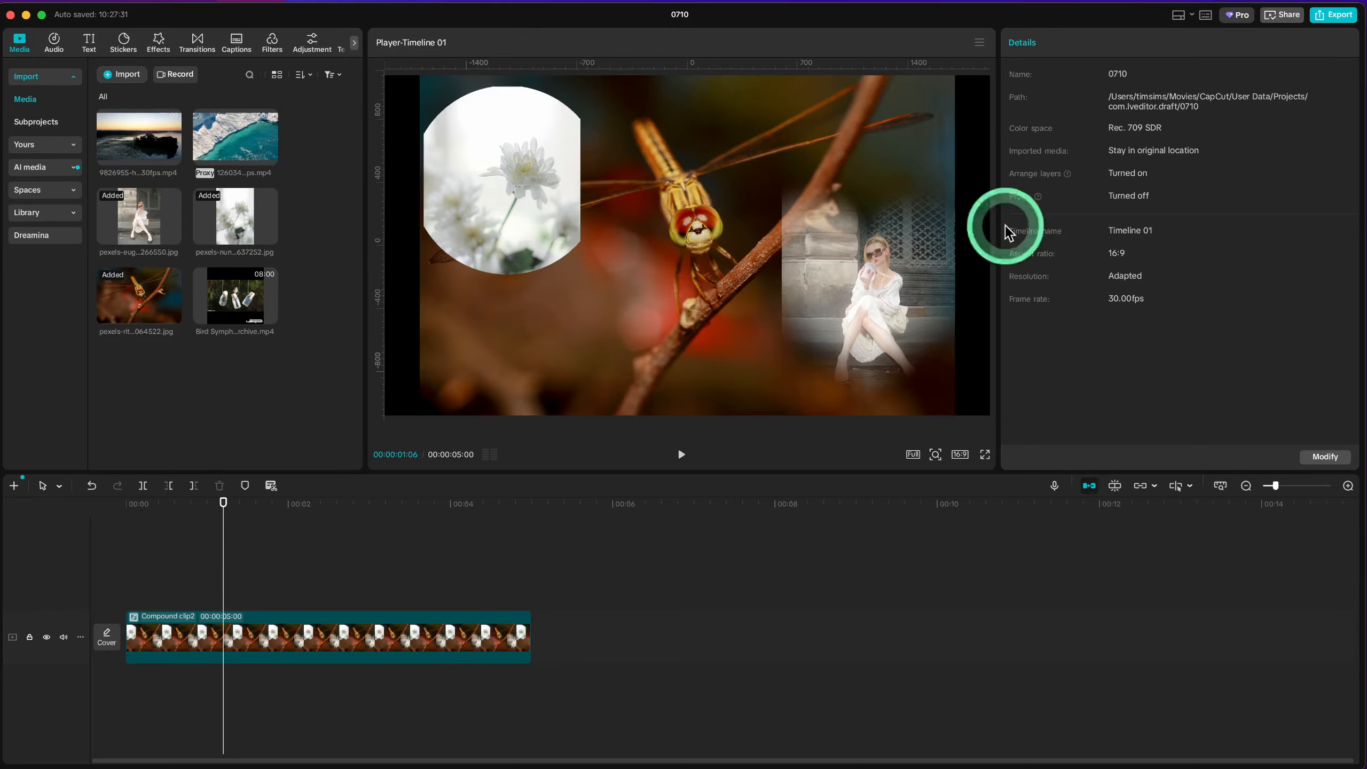
Step: Open the export settings for the finished photo composition
{"action": "left_click", "coordinate": [1330, 21]}
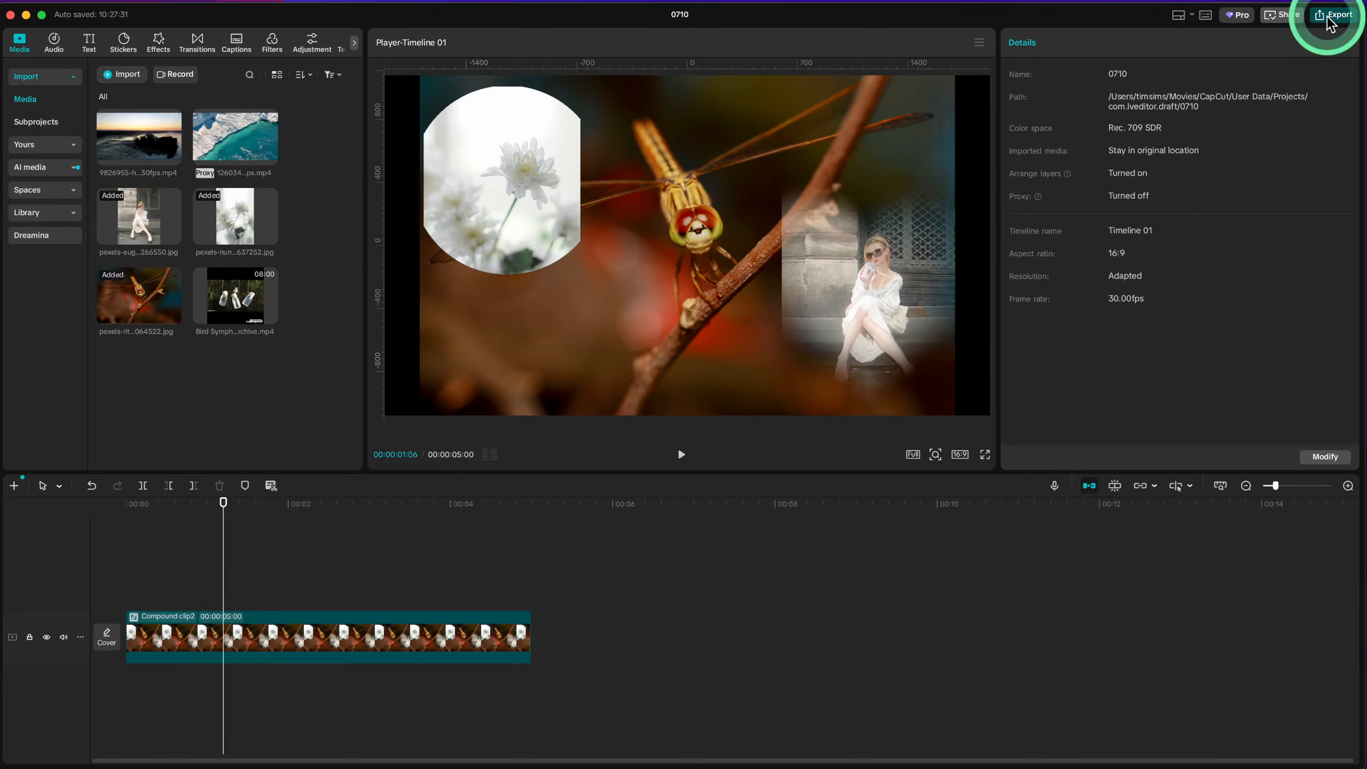